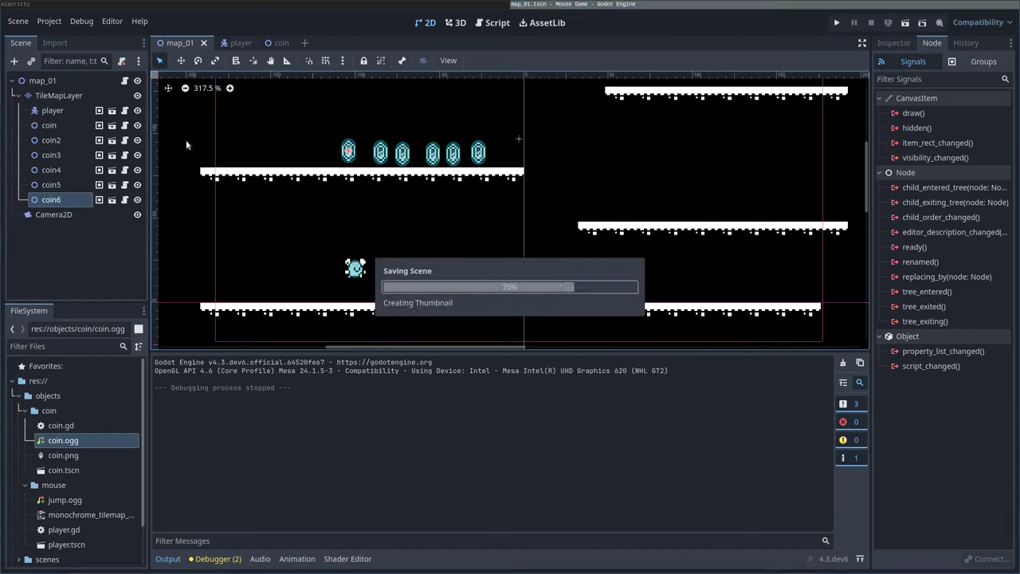
Run the project and test the mouse character's walking and jumping on the map
{"action": "key", "text": "F5"}
{"action": "key", "text": "Right"}
{"action": "key", "text": "Left"}
{"action": "key", "text": "Right"}
{"action": "key", "text": "space"}
{"action": "key", "text": "space"}
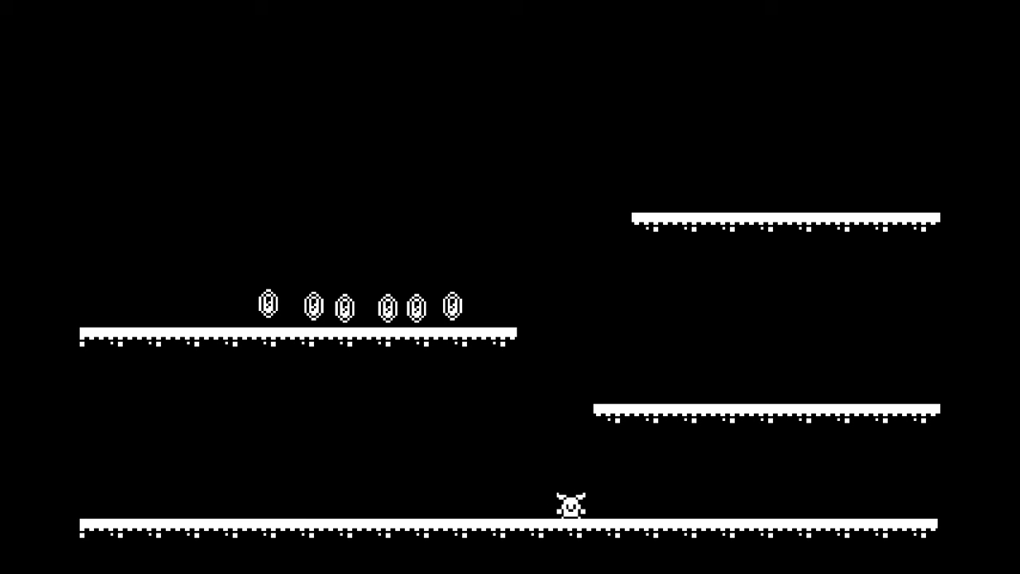
{"action": "key", "text": "Left"}
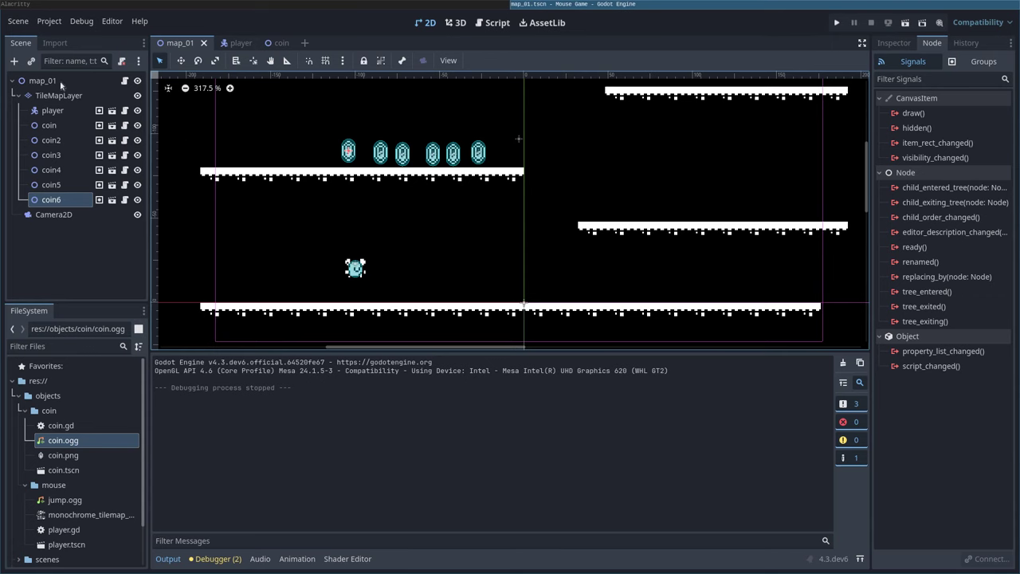
Expand the scenes folder in the project files and select map_01.tscn
{"action": "left_click", "coordinate": [169, 45]}
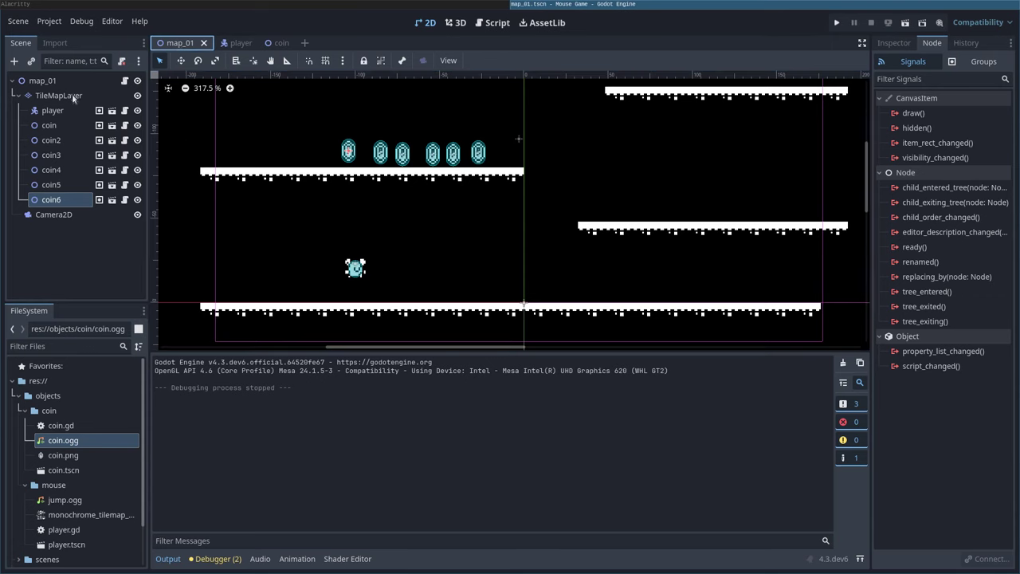
{"action": "scroll", "coordinate": [56, 478], "scroll_direction": "down", "scroll_amount": 2}
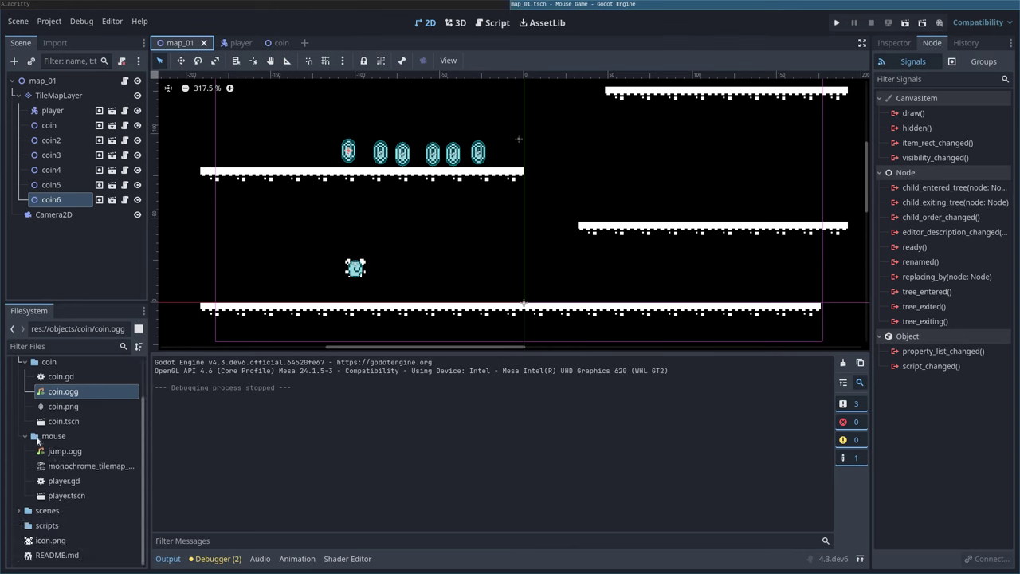
{"action": "left_click", "coordinate": [25, 514]}
{"action": "left_click", "coordinate": [19, 511]}
{"action": "left_click", "coordinate": [67, 541]}
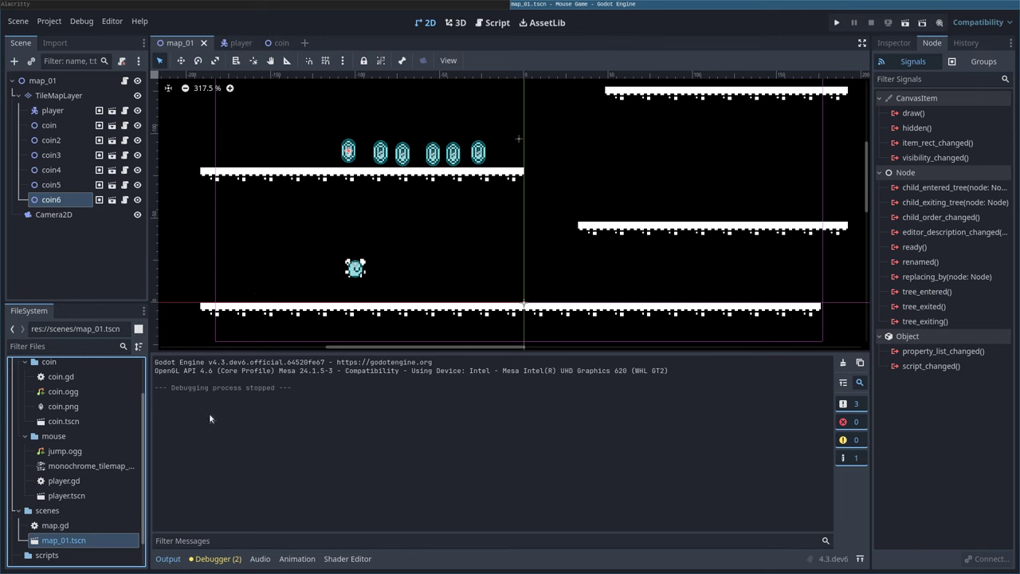
Delete the six coin instances, coin through coin6, from under TileMapLayer in map_01
{"action": "middle_click_drag", "start_coordinate": [527, 169], "coordinate": [471, 208]}
{"action": "scroll", "coordinate": [511, 230], "scroll_direction": "down", "scroll_amount": 1}
{"action": "scroll", "coordinate": [510, 230], "scroll_direction": "down", "scroll_amount": 1}
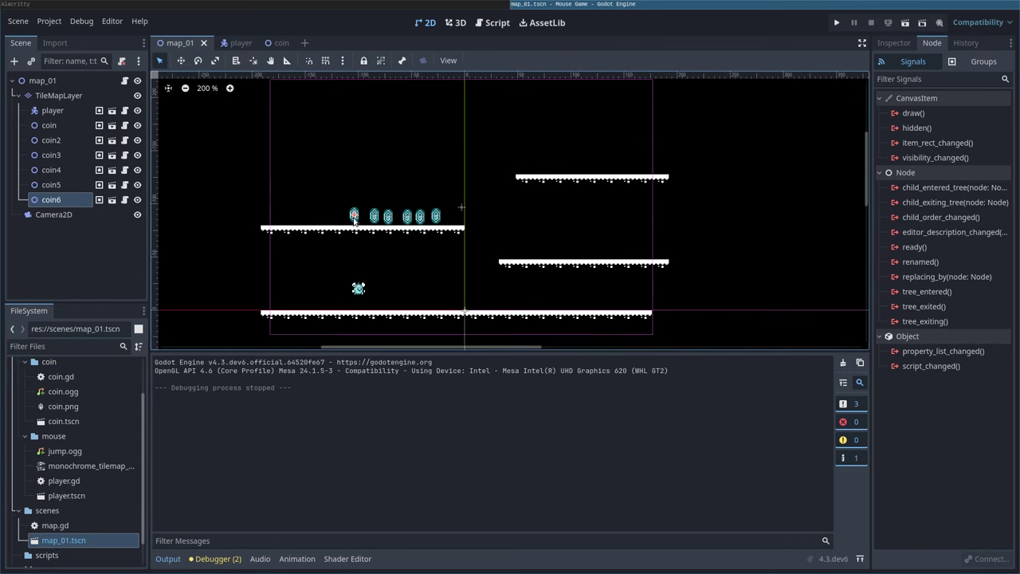
{"action": "scroll", "coordinate": [390, 220], "scroll_direction": "up", "scroll_amount": 2}
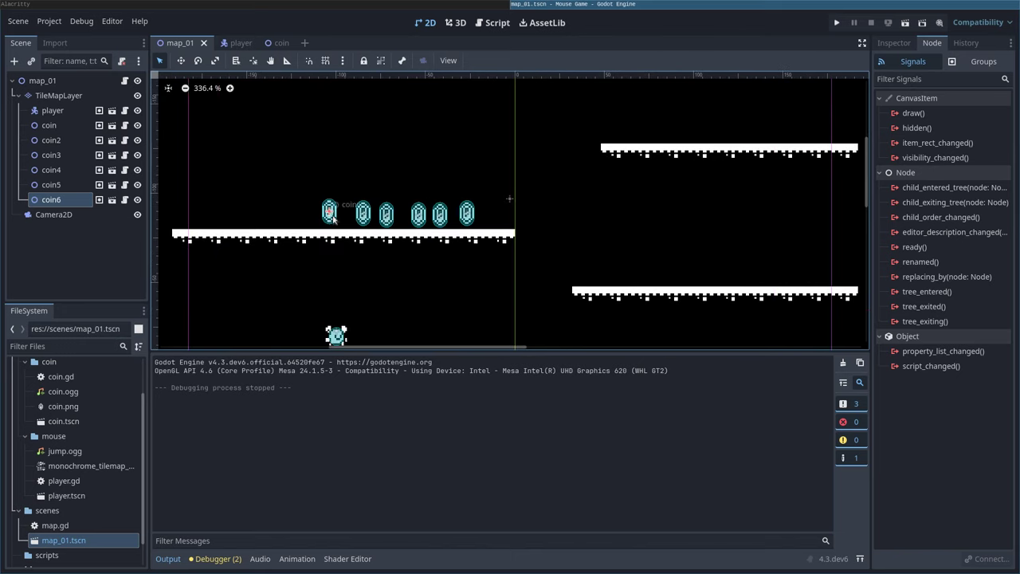
{"action": "left_click", "coordinate": [45, 126]}
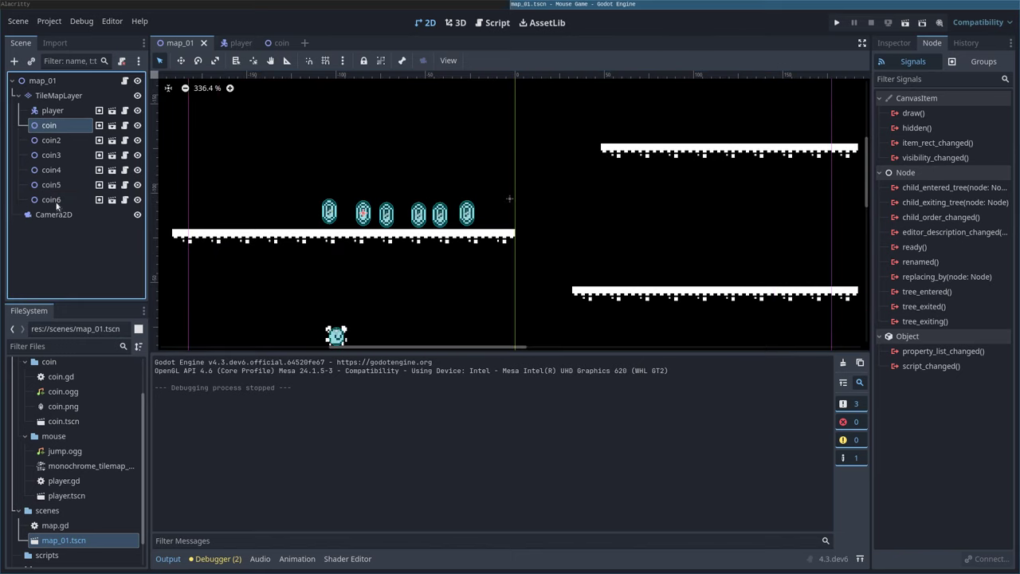
{"action": "left_click", "coordinate": [54, 200], "text": "shift"}
{"action": "key", "text": "Delete"}
{"action": "key", "text": "Return"}
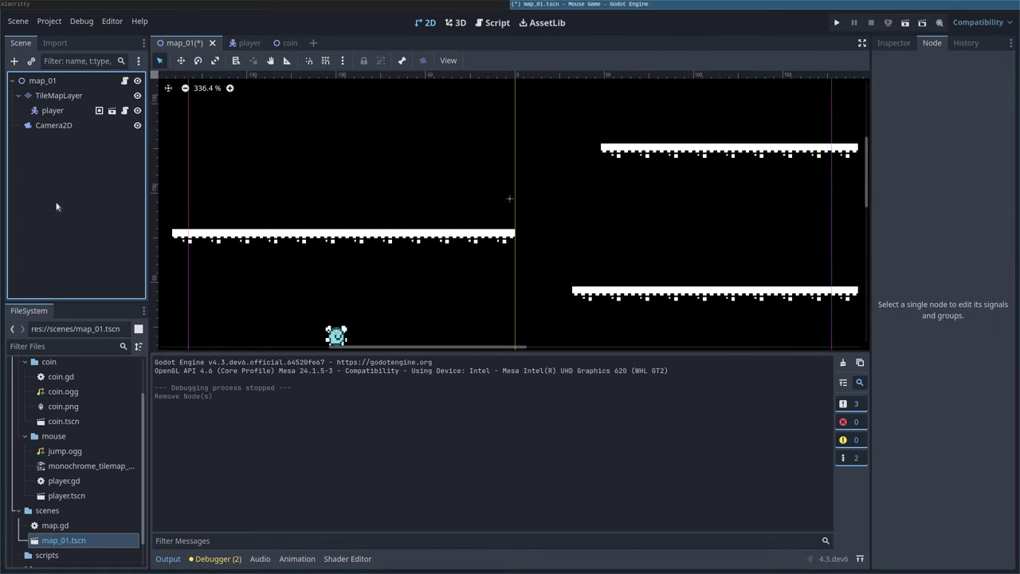
Add an empty Scenes Collection source to the tile set of map_01's TileMapLayer
{"action": "left_click", "coordinate": [287, 42]}
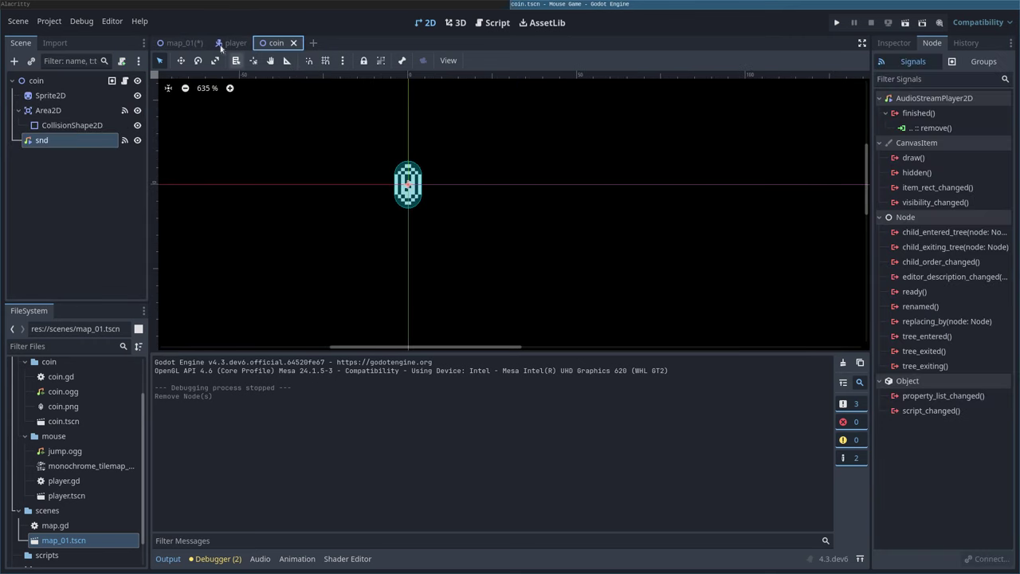
{"action": "left_click", "coordinate": [178, 44]}
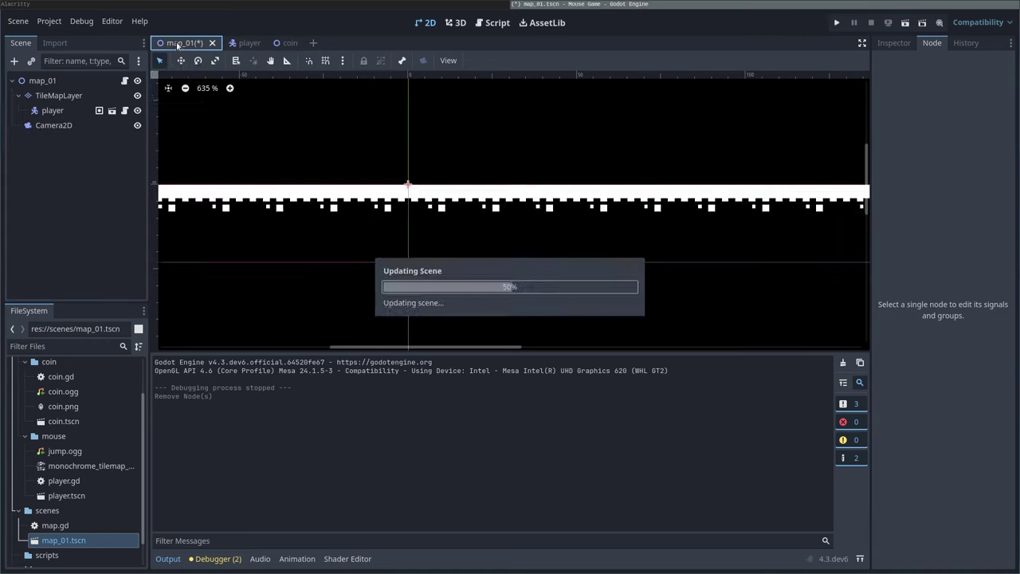
{"action": "left_click", "coordinate": [44, 99]}
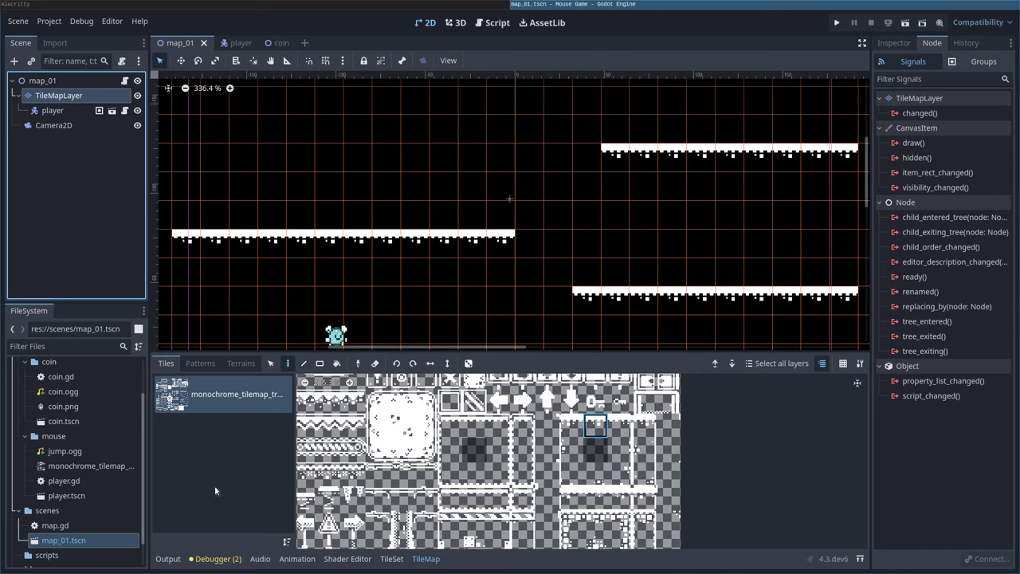
{"action": "left_click", "coordinate": [391, 558]}
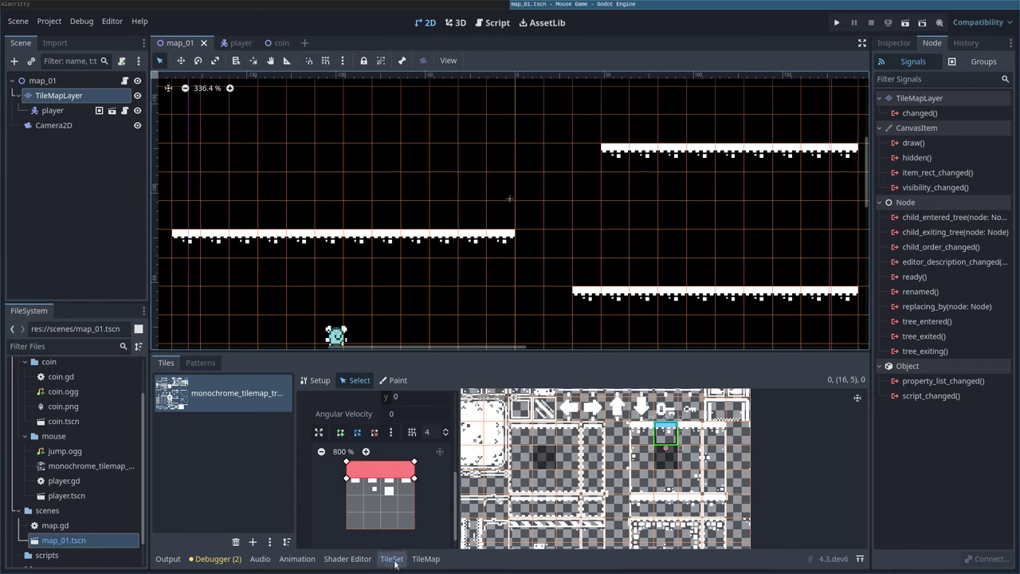
{"action": "left_click", "coordinate": [252, 542]}
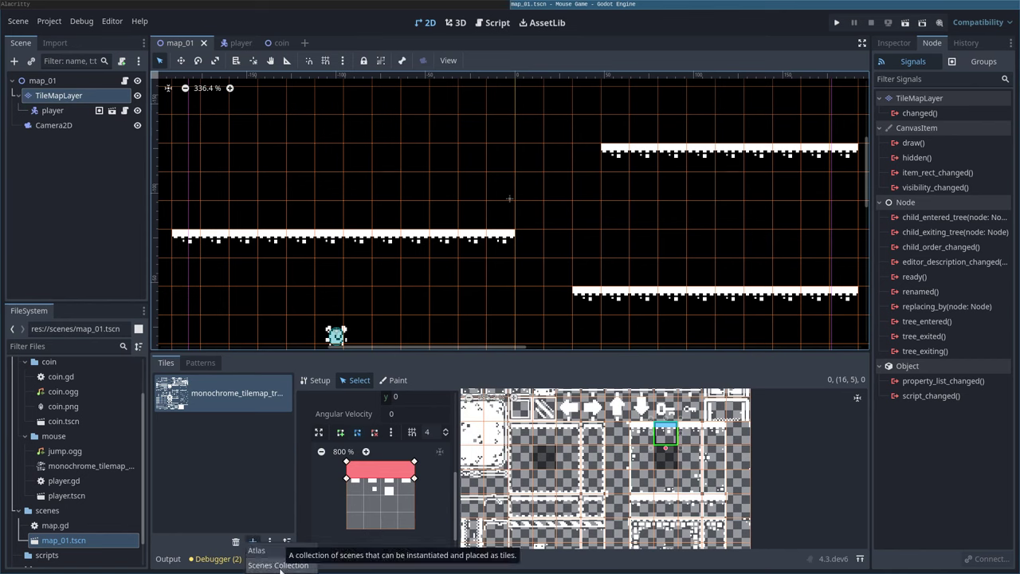
{"action": "left_click", "coordinate": [278, 565]}
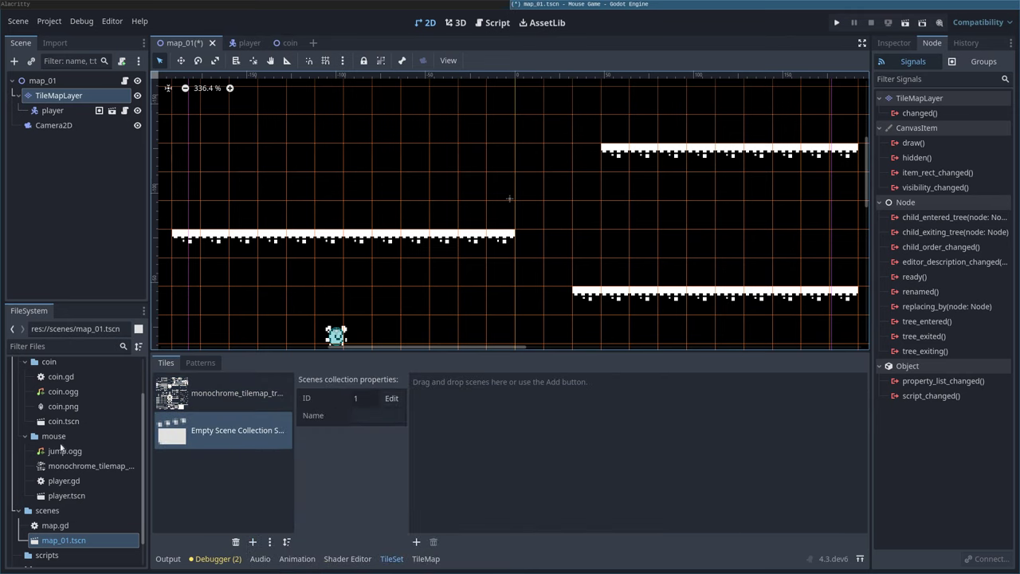
Add coin.tscn from objects/coin to the new scene collection as a placeable tile
{"action": "scroll", "coordinate": [50, 381], "scroll_direction": "up", "scroll_amount": 2}
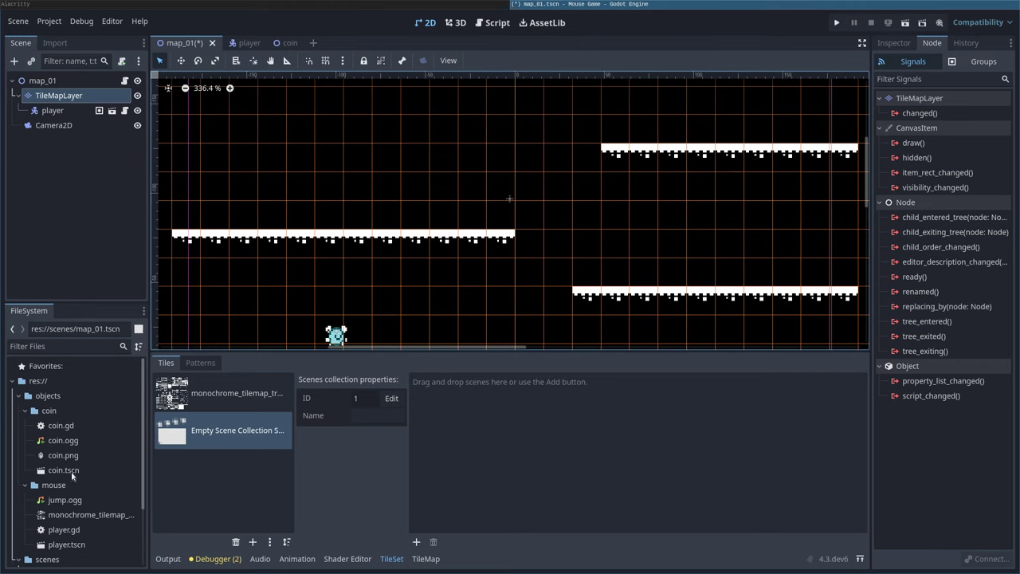
{"action": "left_click_drag", "start_coordinate": [63, 471], "coordinate": [539, 473]}
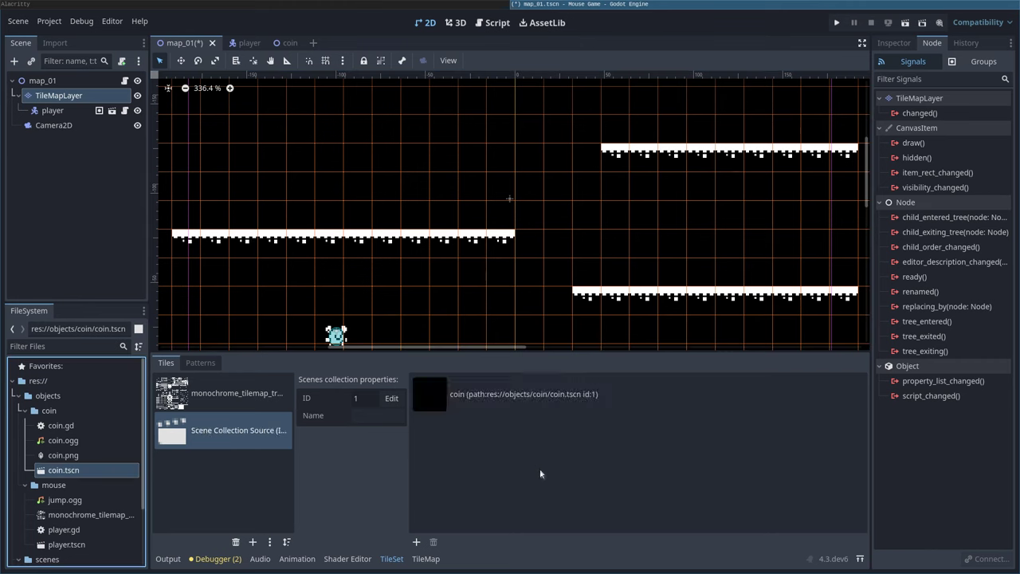
{"action": "left_click", "coordinate": [439, 407]}
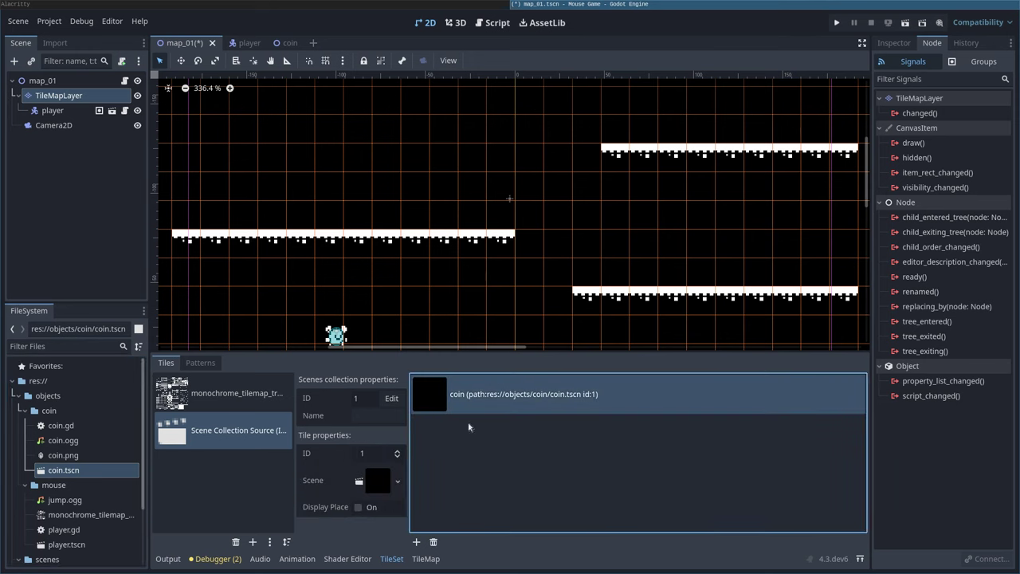
{"action": "left_click", "coordinate": [215, 404]}
{"action": "left_click", "coordinate": [215, 427]}
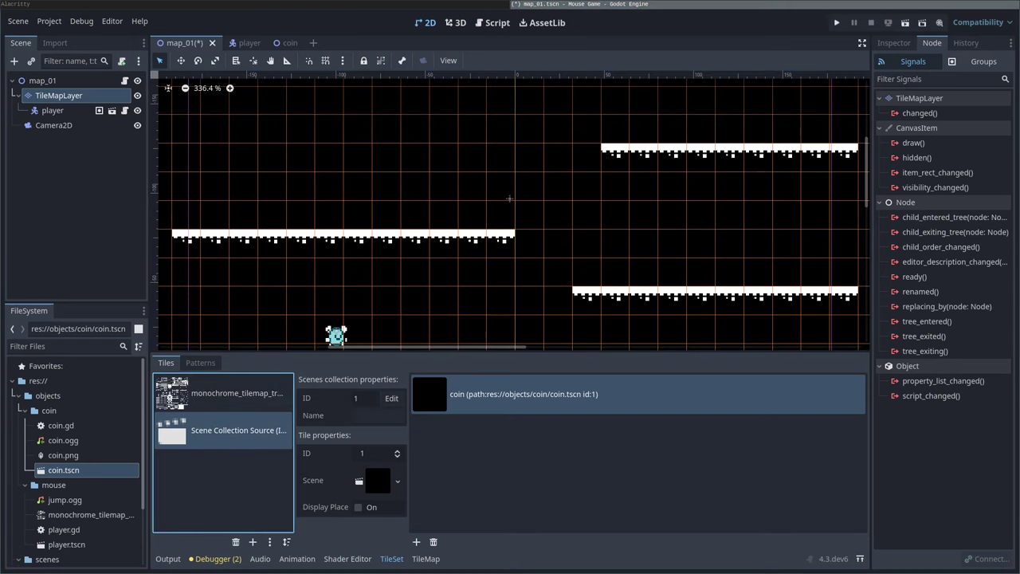
Paint coin scene tiles in rows: eleven on the left platform, six on the lower right platform and four on the upper right one
{"action": "left_click", "coordinate": [426, 559]}
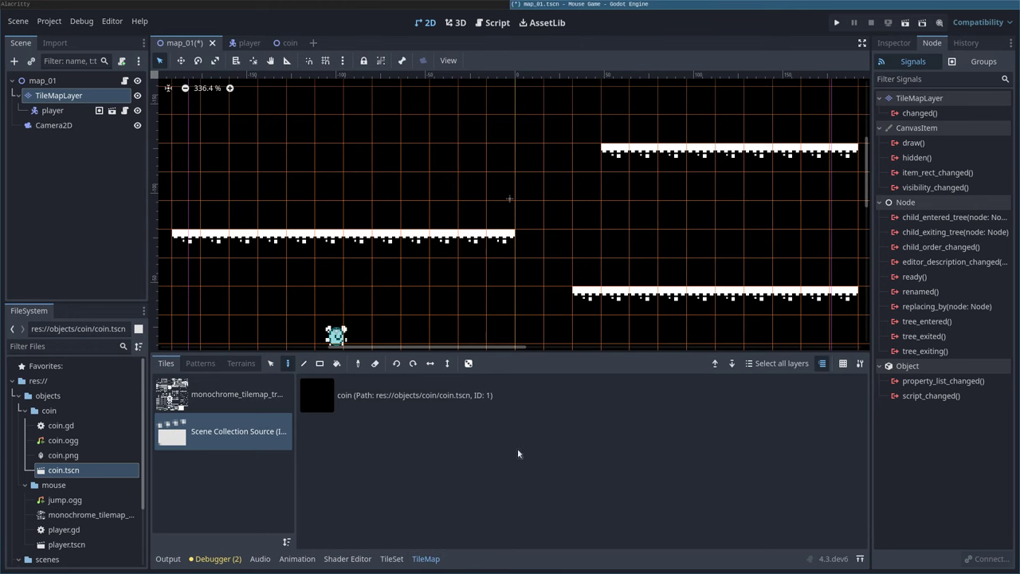
{"action": "left_click", "coordinate": [224, 393]}
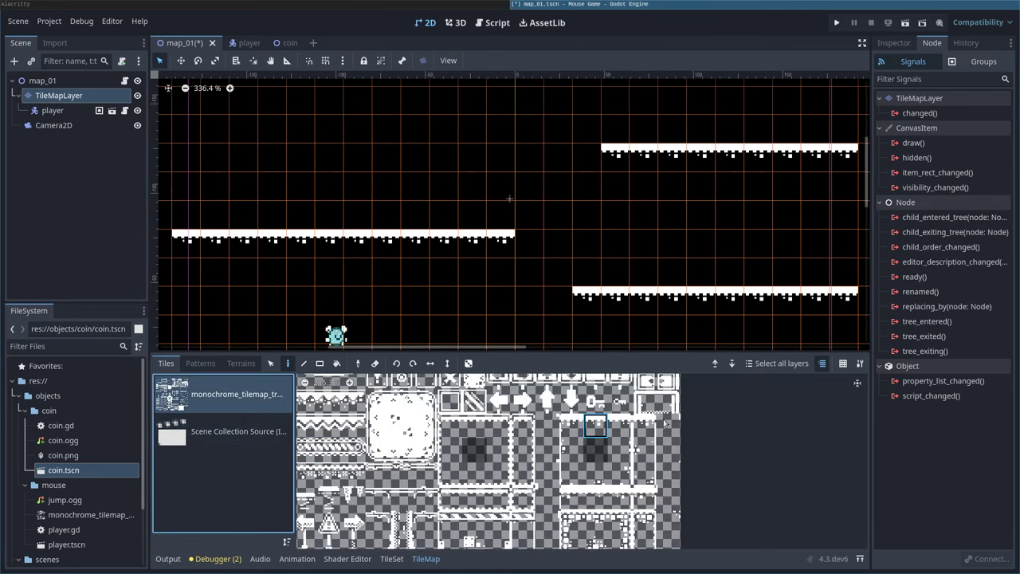
{"action": "left_click", "coordinate": [217, 436]}
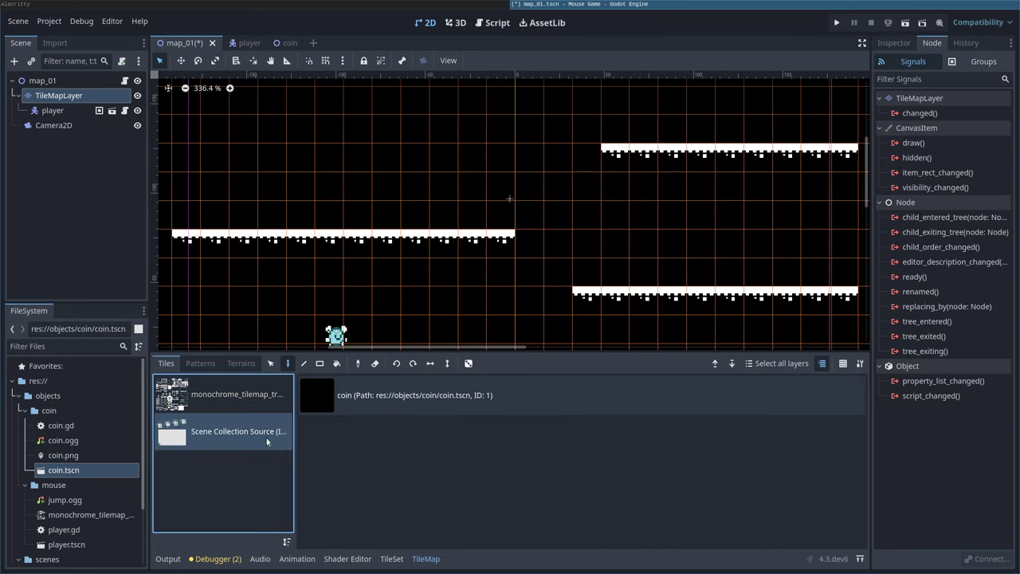
{"action": "left_click", "coordinate": [396, 403]}
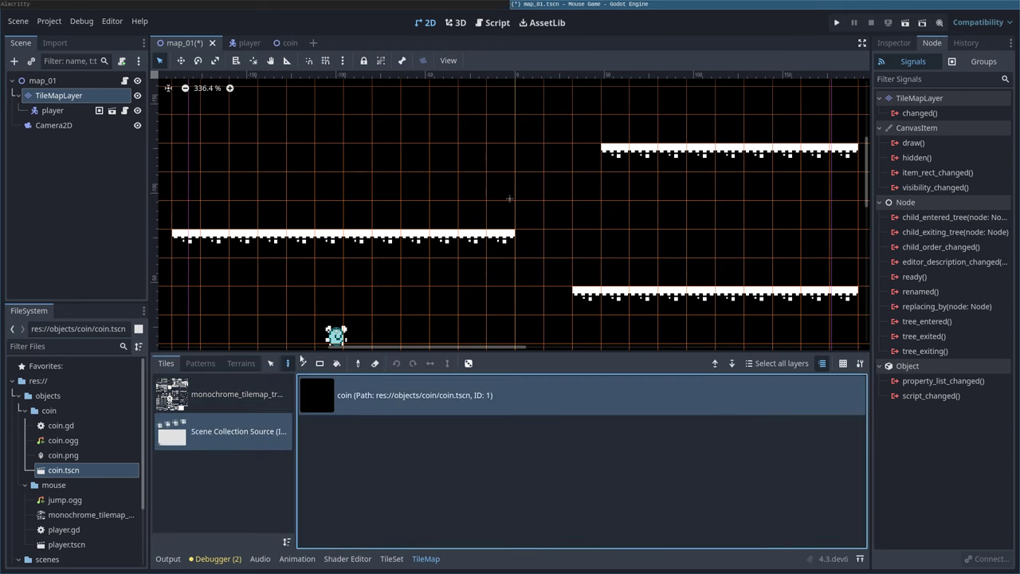
{"action": "left_click_drag", "start_coordinate": [213, 213], "coordinate": [501, 213]}
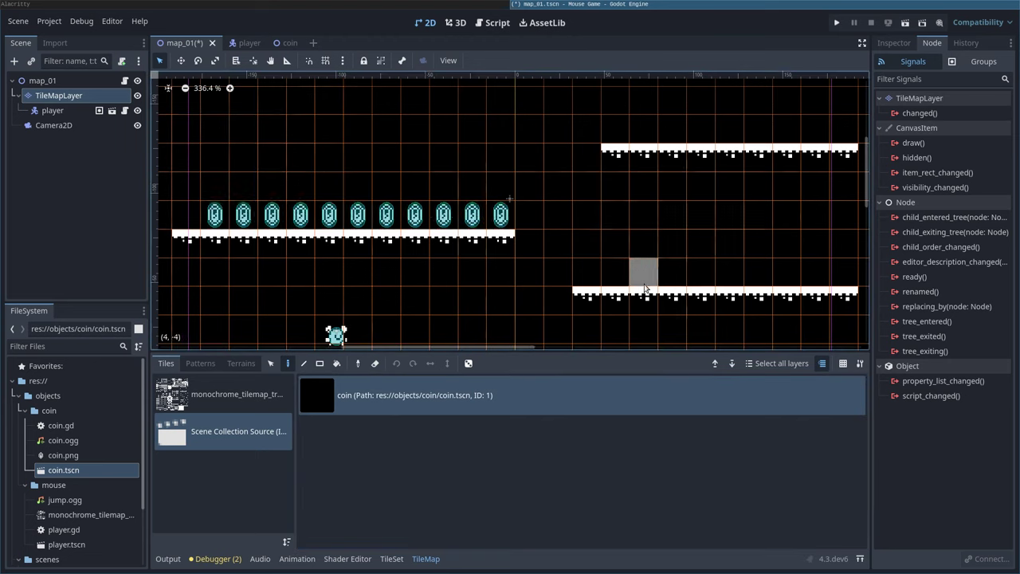
{"action": "left_click_drag", "start_coordinate": [645, 287], "coordinate": [801, 279]}
{"action": "left_click_drag", "start_coordinate": [786, 130], "coordinate": [700, 130]}
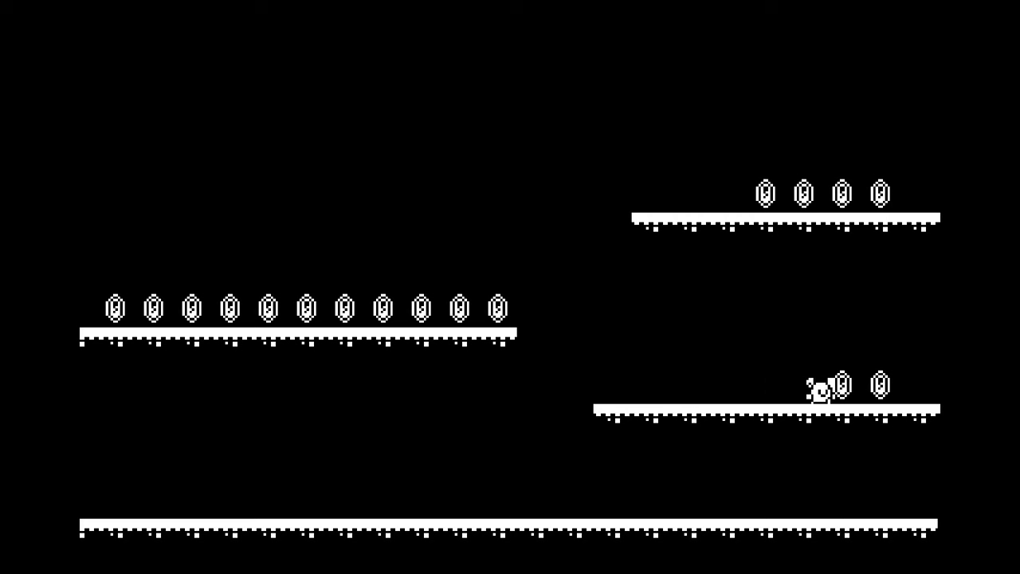
Playtest the map by collecting the painted coins on all three raised platforms, and stop the game
{"action": "key", "text": "Left"}
{"action": "key", "text": "space"}
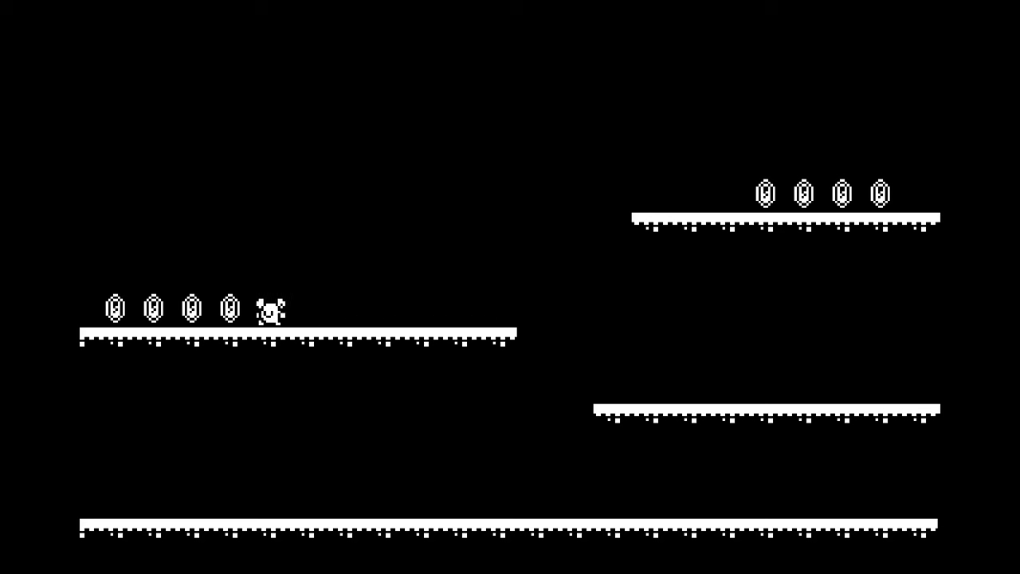
{"action": "key", "text": "Right"}
{"action": "key", "text": "space"}
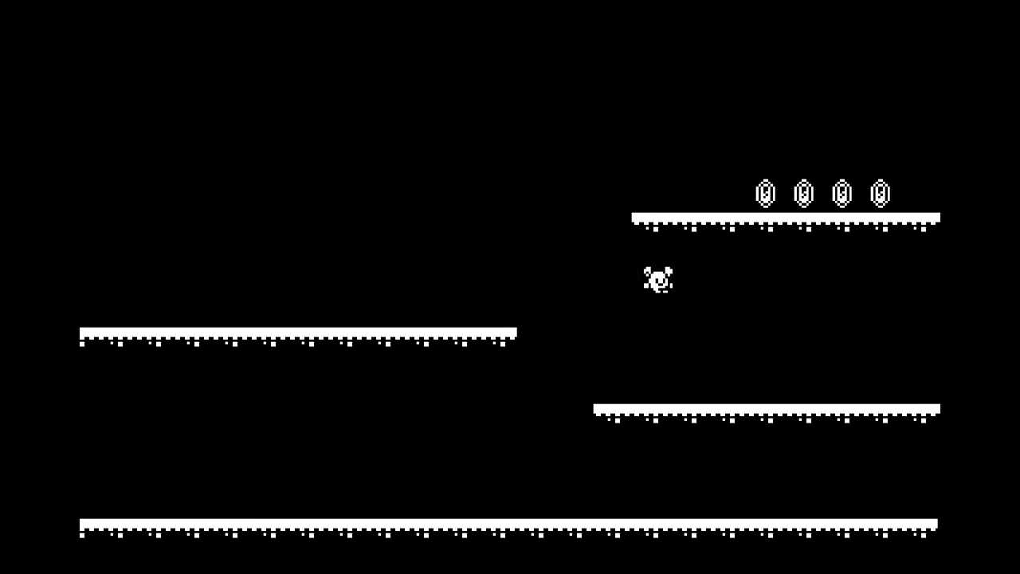
{"action": "key", "text": "Left"}
{"action": "key", "text": "space"}
{"action": "key", "text": "Right"}
{"action": "key", "text": "space"}
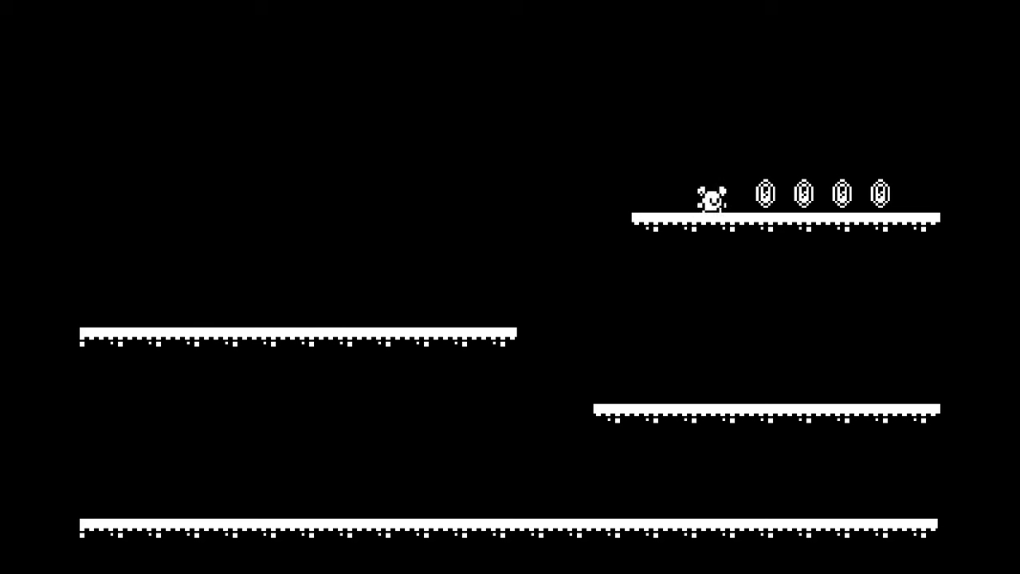
{"action": "key", "text": "Left"}
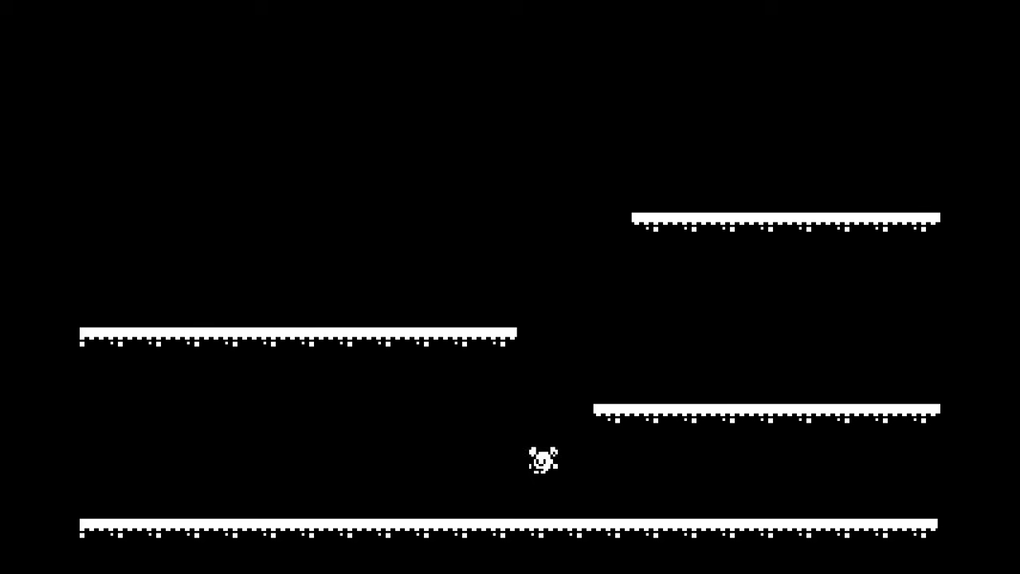
{"action": "key", "text": "space"}
{"action": "key", "text": "Right"}
{"action": "key", "text": "Left"}
{"action": "key", "text": "space"}
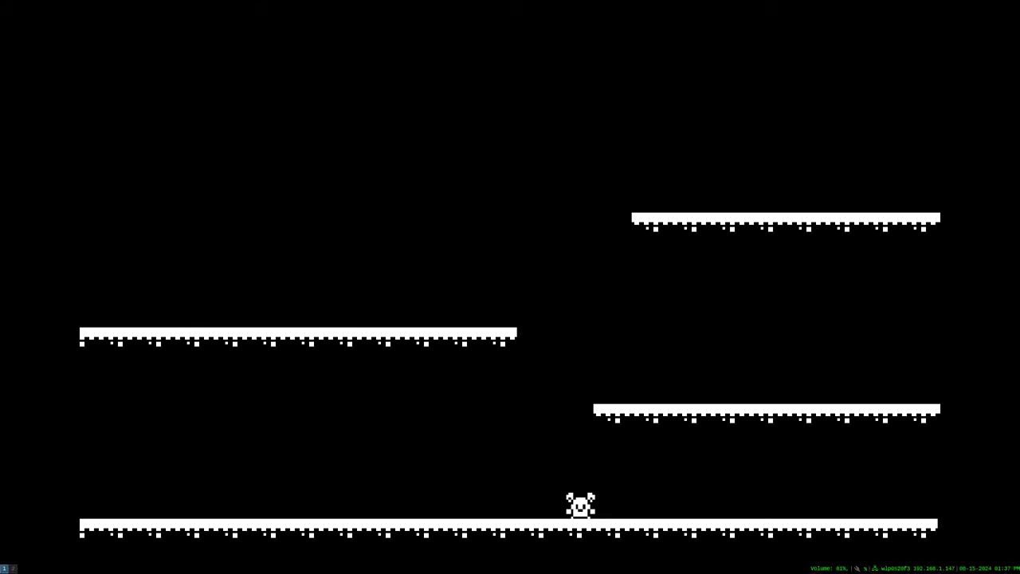
{"action": "key", "text": "F8"}
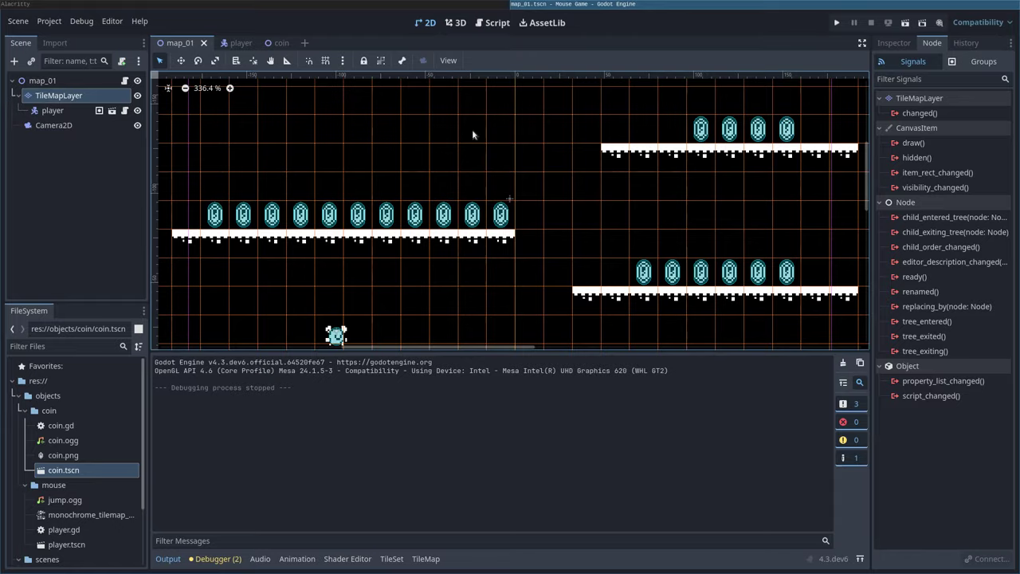
Add an AudioStreamPlayer node as a child of the map_01 root node
{"action": "left_click", "coordinate": [38, 81]}
{"action": "right_click", "coordinate": [38, 82]}
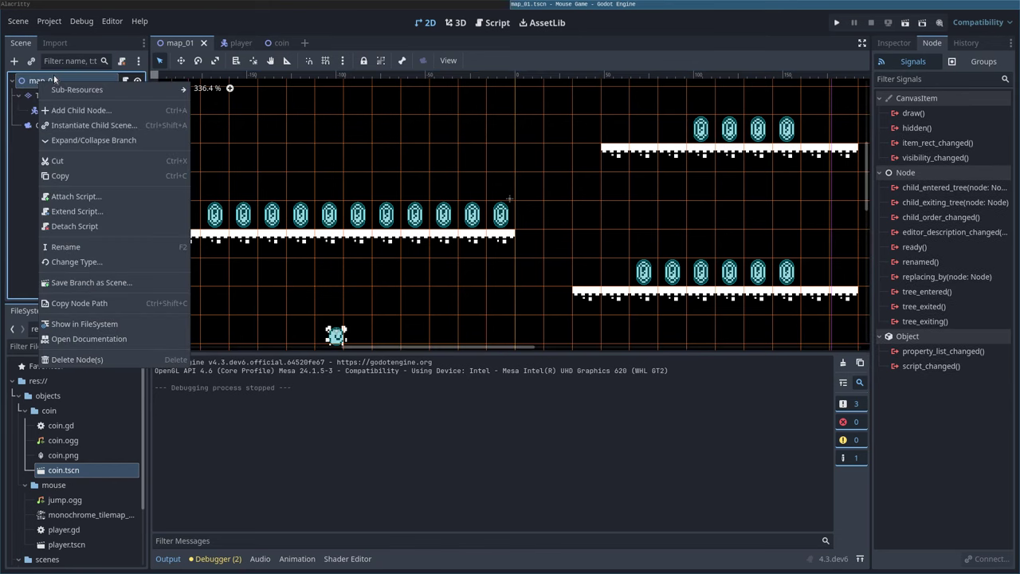
{"action": "left_click", "coordinate": [28, 84]}
{"action": "right_click", "coordinate": [37, 85]}
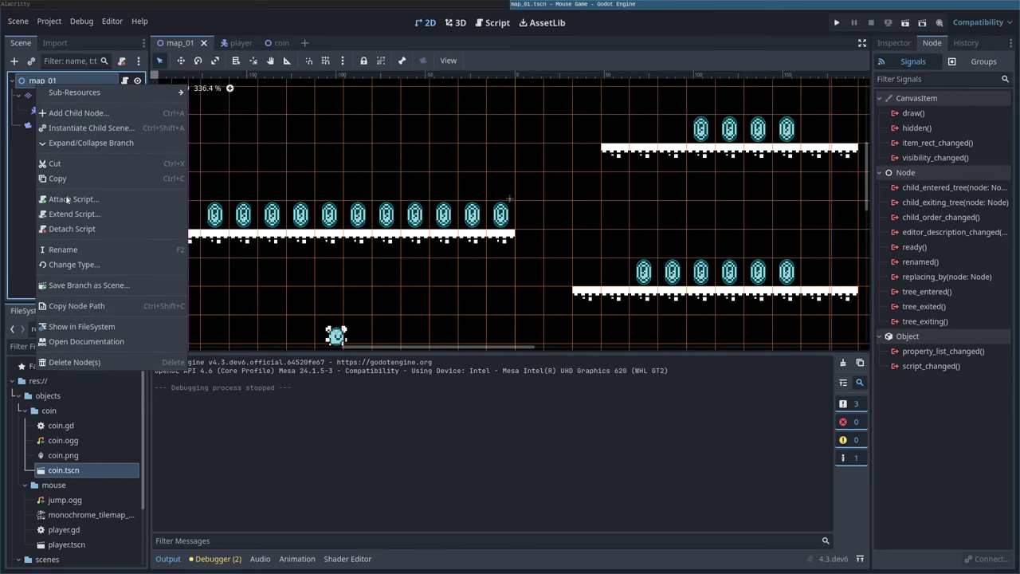
{"action": "left_click", "coordinate": [79, 114]}
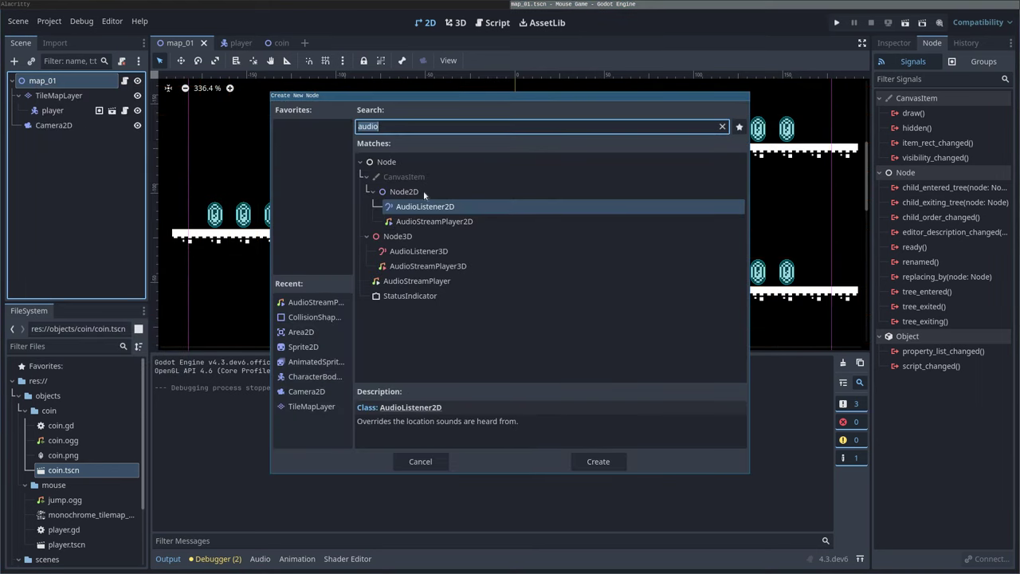
{"action": "type", "text": "audi"}
{"action": "left_click", "coordinate": [412, 283]}
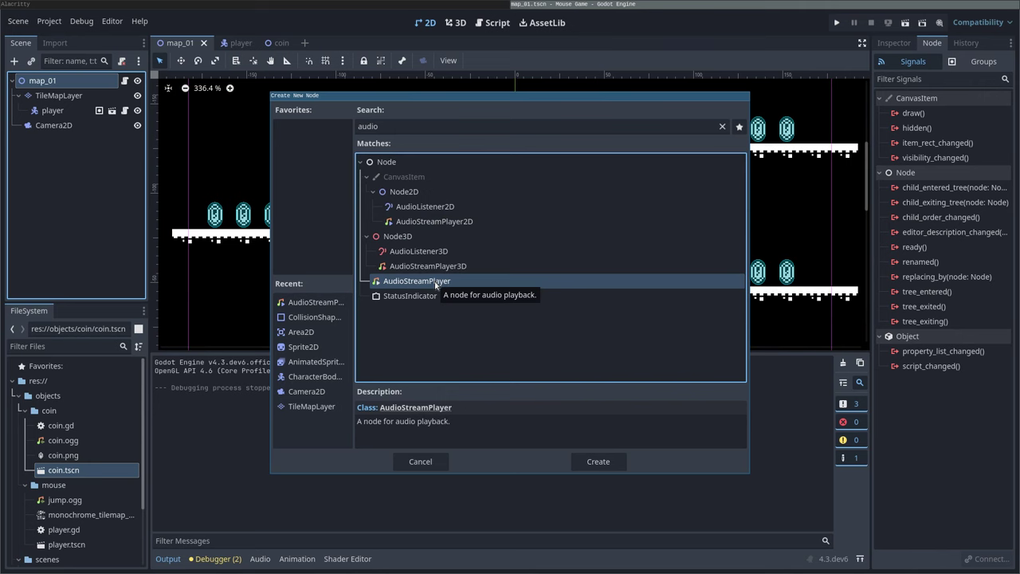
{"action": "double_click", "coordinate": [436, 285]}
Rename the new audio player node to music
{"action": "double_click", "coordinate": [61, 144]}
{"action": "type", "text": "mus"}
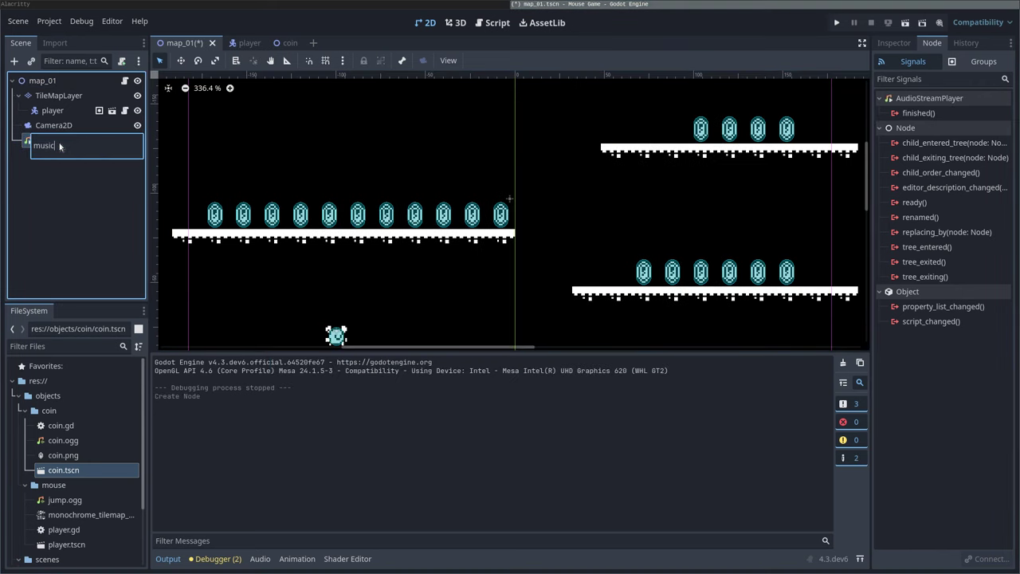
{"action": "type", "text": "ic"}
{"action": "key", "text": "Return"}
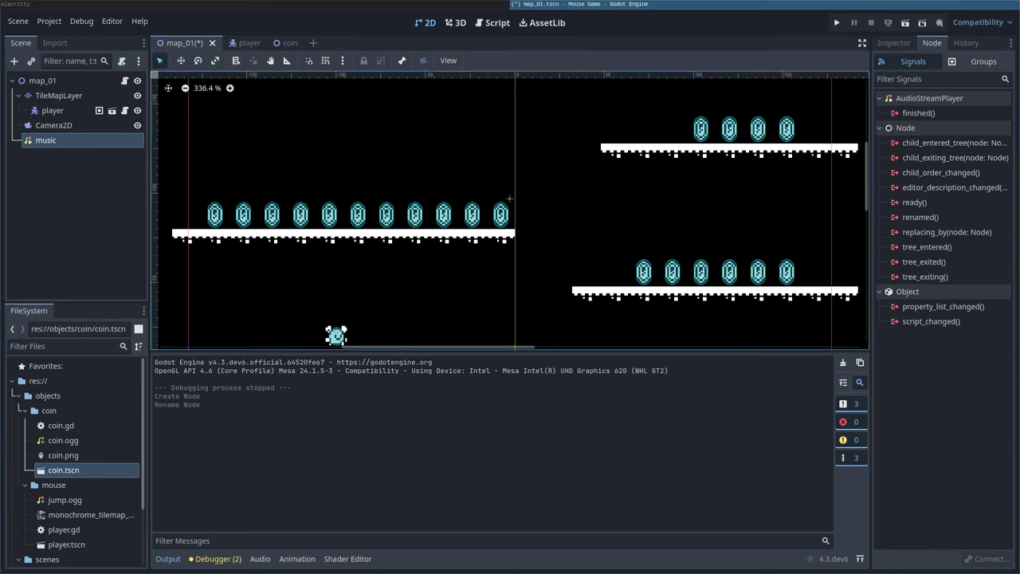
Create a folder named music in the project root res://
{"action": "left_click_drag", "start_coordinate": [0, 375], "coordinate": [536, 281], "text": "super"}
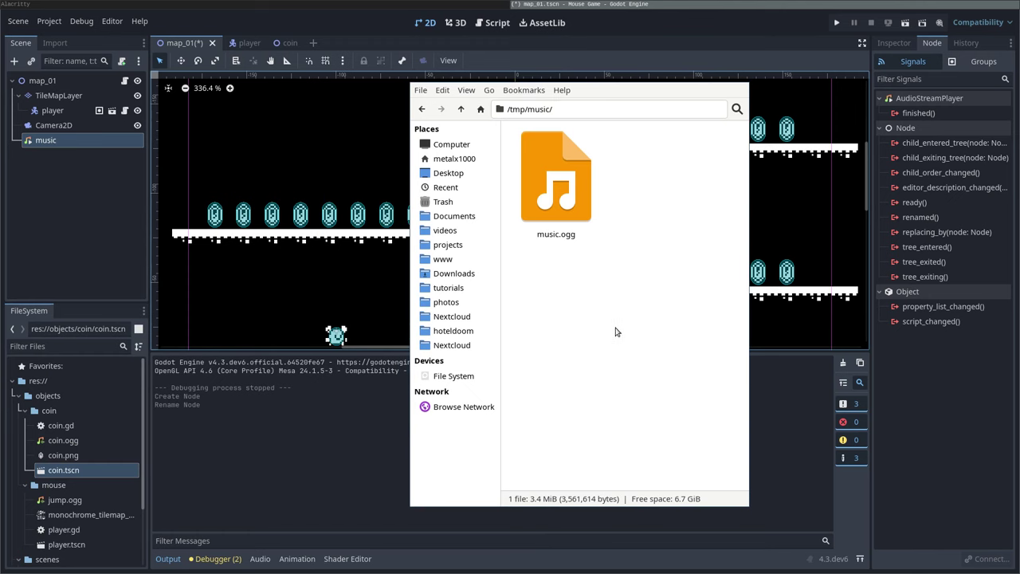
{"action": "left_click_drag", "start_coordinate": [614, 314], "coordinate": [0, 366], "text": "super"}
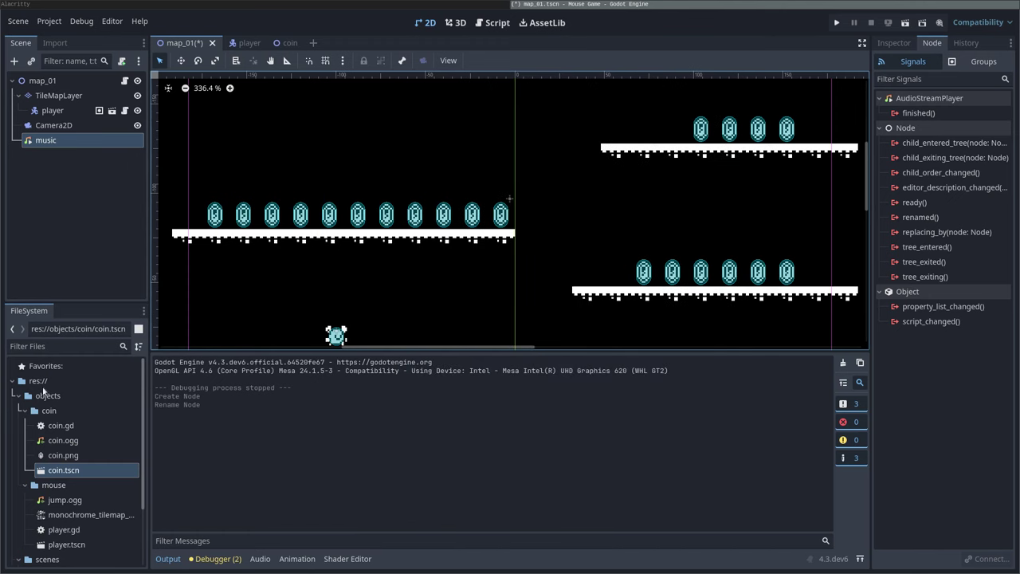
{"action": "left_click", "coordinate": [41, 386]}
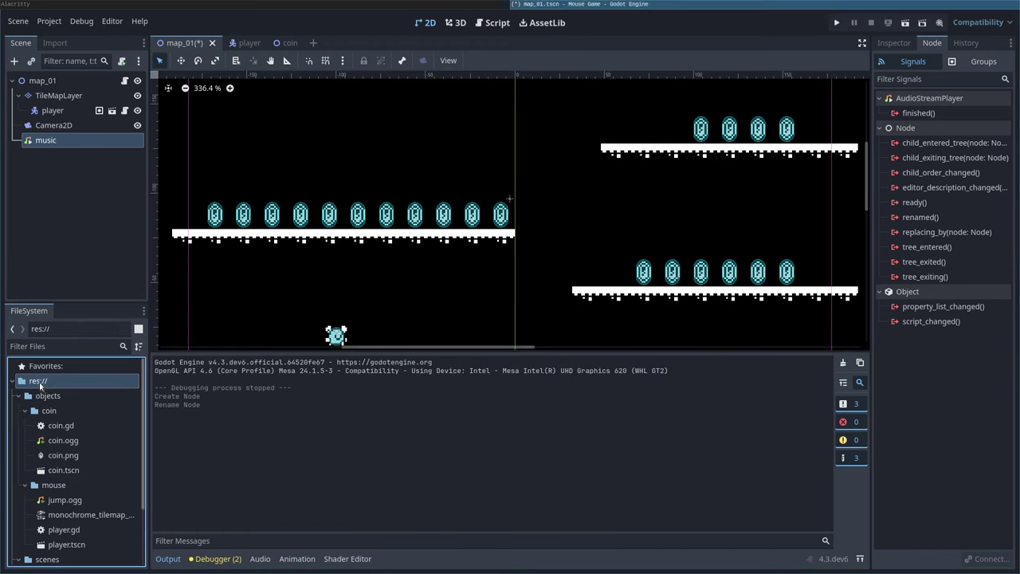
{"action": "right_click", "coordinate": [38, 385]}
{"action": "mouse_move", "coordinate": [87, 396]}
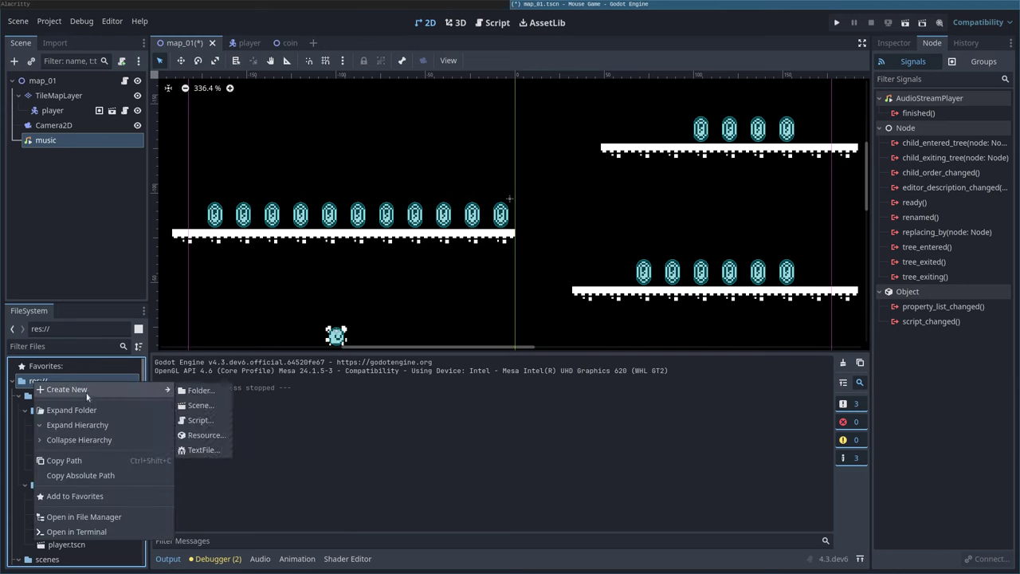
{"action": "left_click", "coordinate": [201, 391]}
{"action": "type", "text": "music"}
{"action": "key", "text": "Return"}
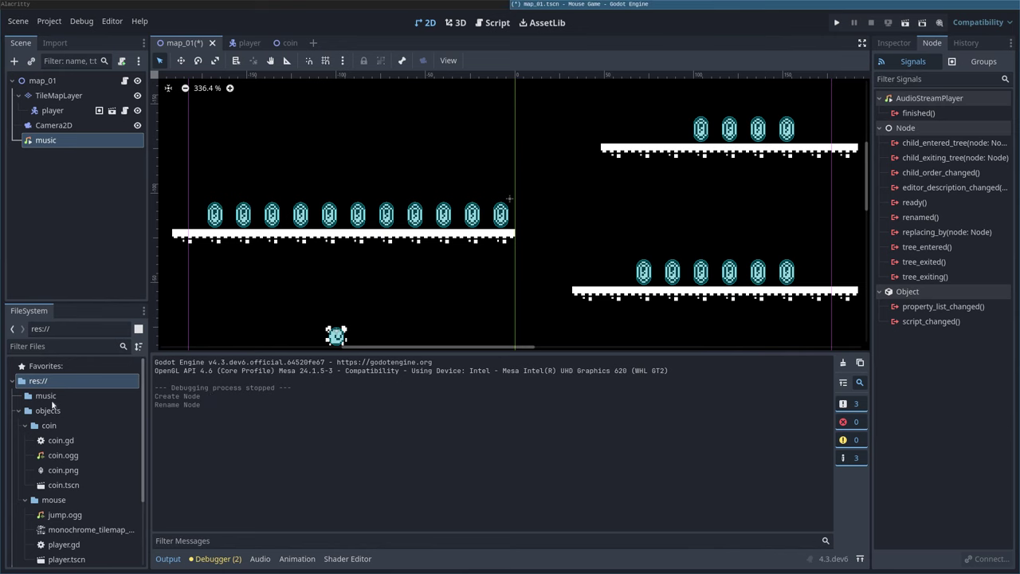
Import music.ogg from /tmp/music into the project and place it in the res://music folder
{"action": "key", "text": "super+minus"}
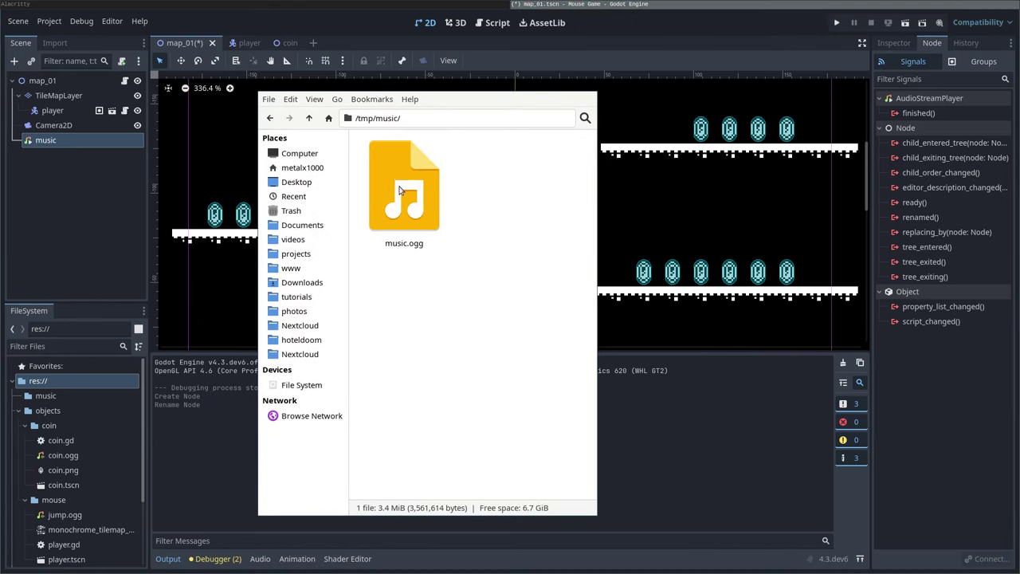
{"action": "left_click_drag", "start_coordinate": [402, 188], "coordinate": [48, 398]}
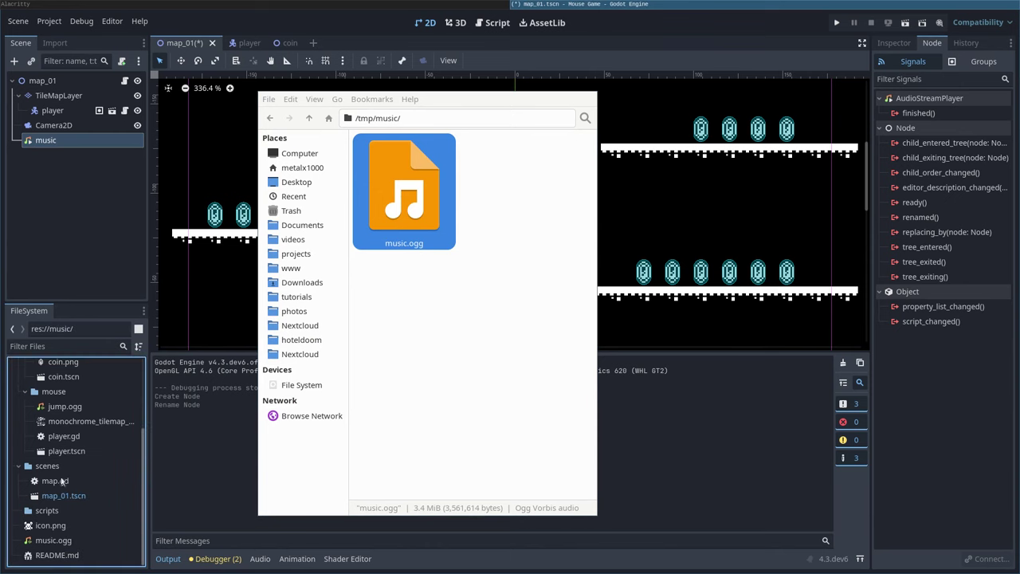
{"action": "left_click_drag", "start_coordinate": [63, 542], "coordinate": [59, 396]}
{"action": "left_click", "coordinate": [434, 381]}
{"action": "key", "text": "ctrl+w"}
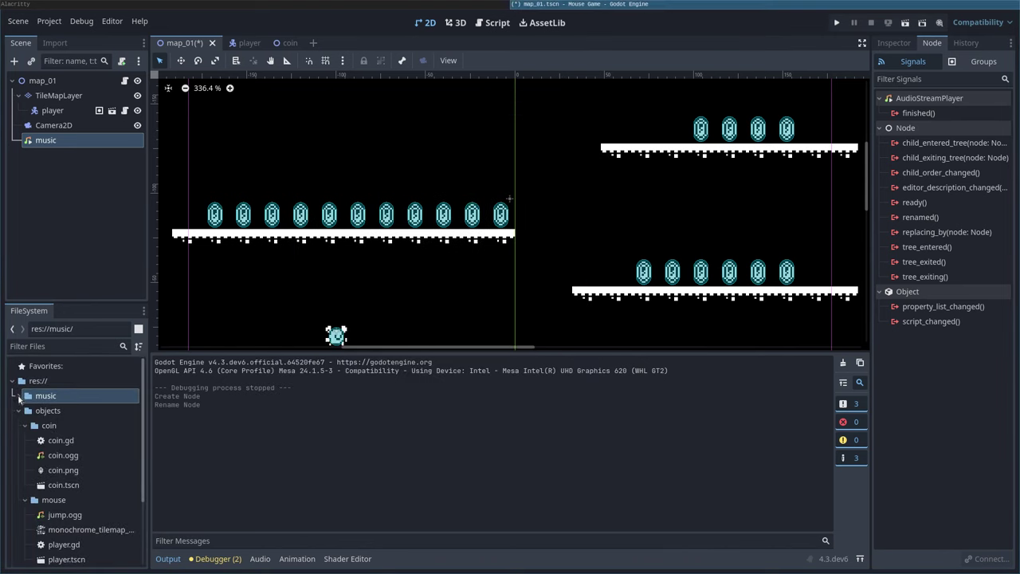
{"action": "left_click", "coordinate": [18, 396]}
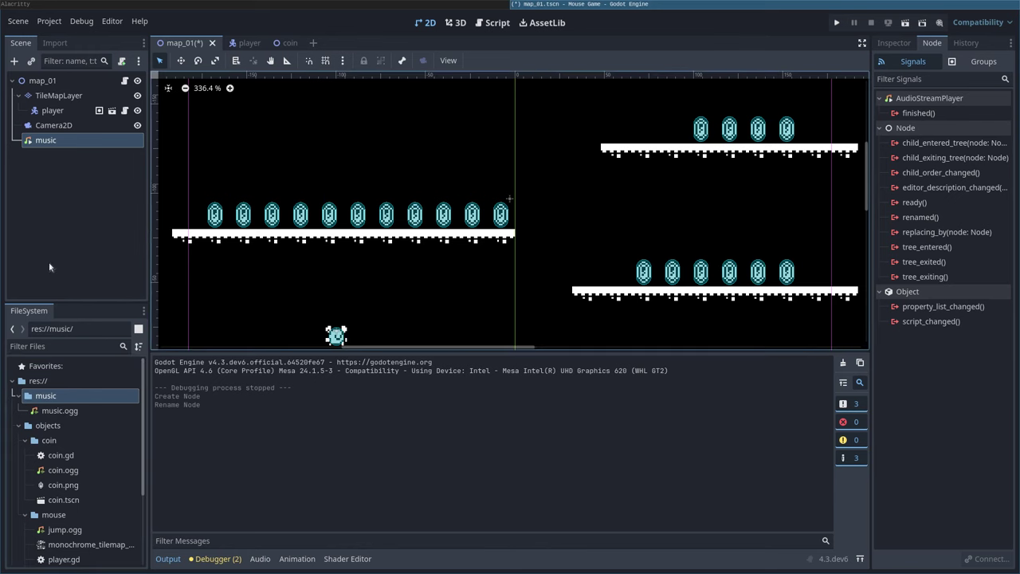
Assign music.ogg as the music node's stream with Autoplay on, and playtest the map
{"action": "left_click", "coordinate": [53, 143]}
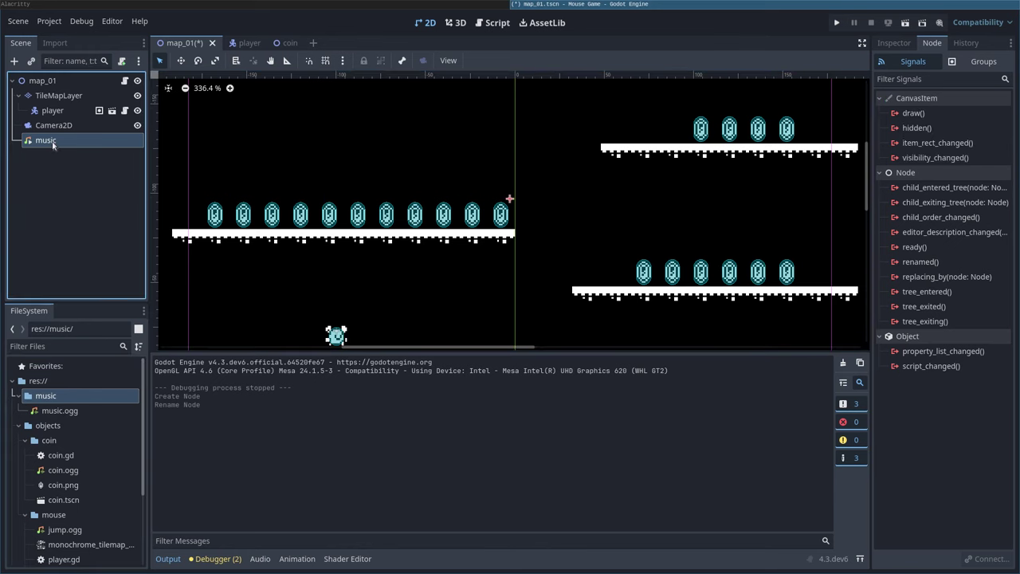
{"action": "left_click", "coordinate": [895, 45]}
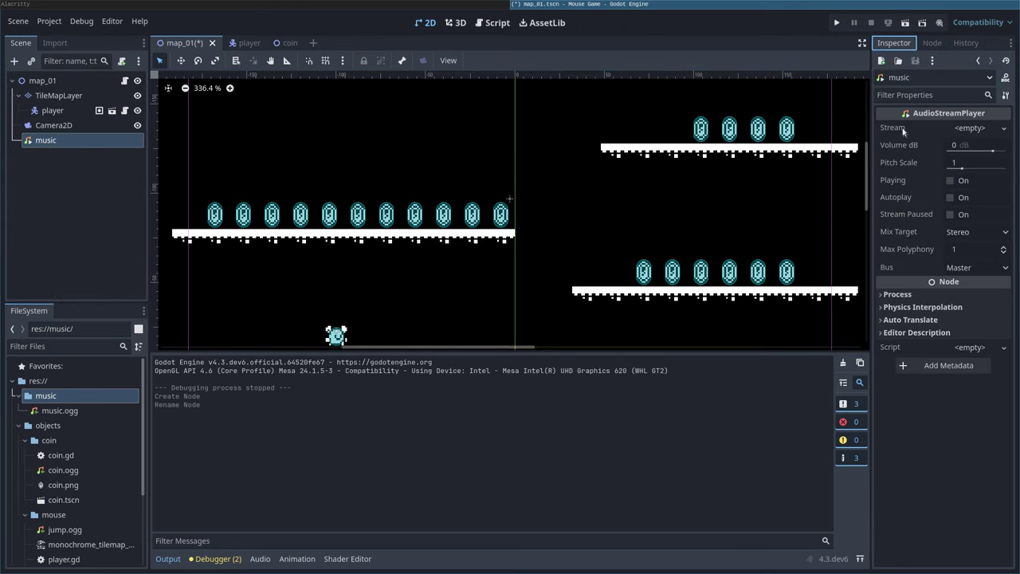
{"action": "left_click_drag", "start_coordinate": [64, 416], "coordinate": [968, 128]}
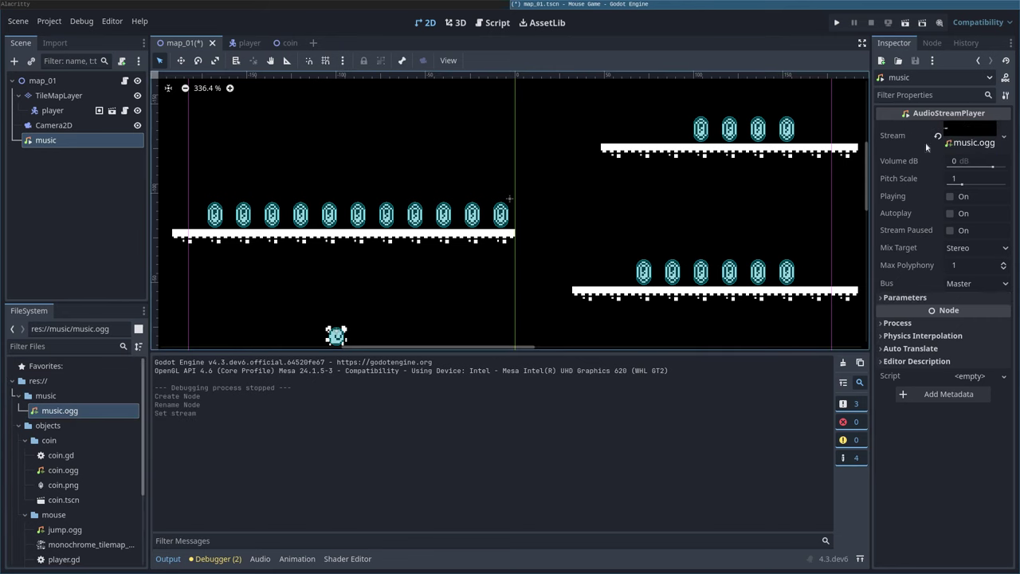
{"action": "left_click", "coordinate": [950, 214]}
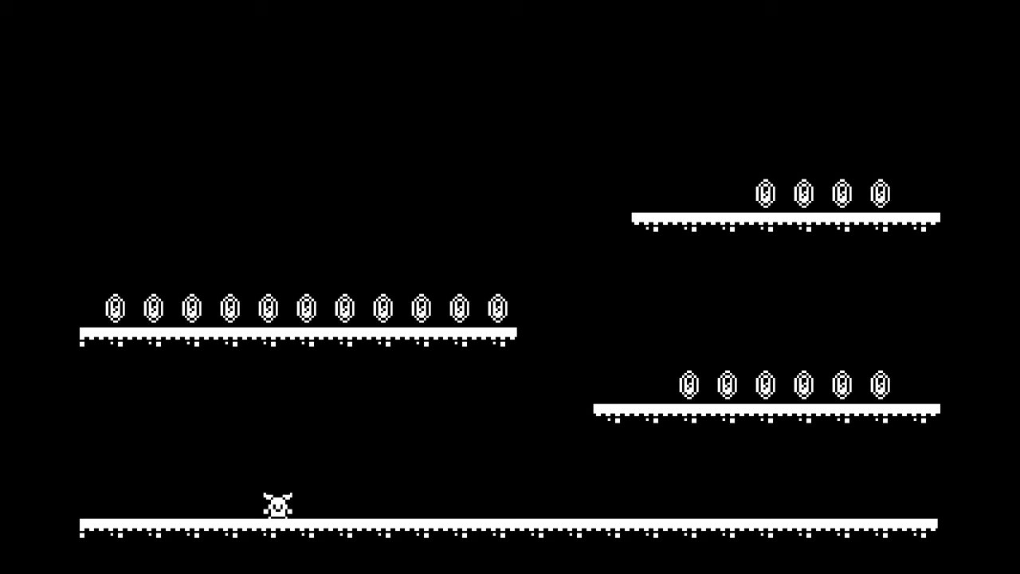
{"action": "key", "text": "Right"}
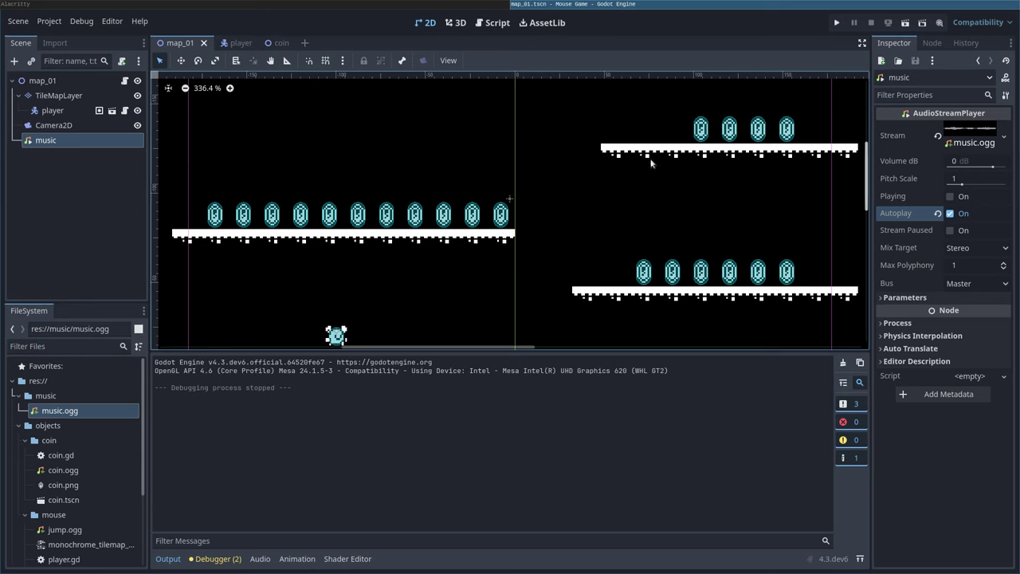
Paint a six-tile platform on the TileMapLayer, above and between the left and upper right coin platforms, using the monochrome tilemap's platform tile
{"action": "scroll", "coordinate": [468, 178], "scroll_direction": "down", "scroll_amount": 1}
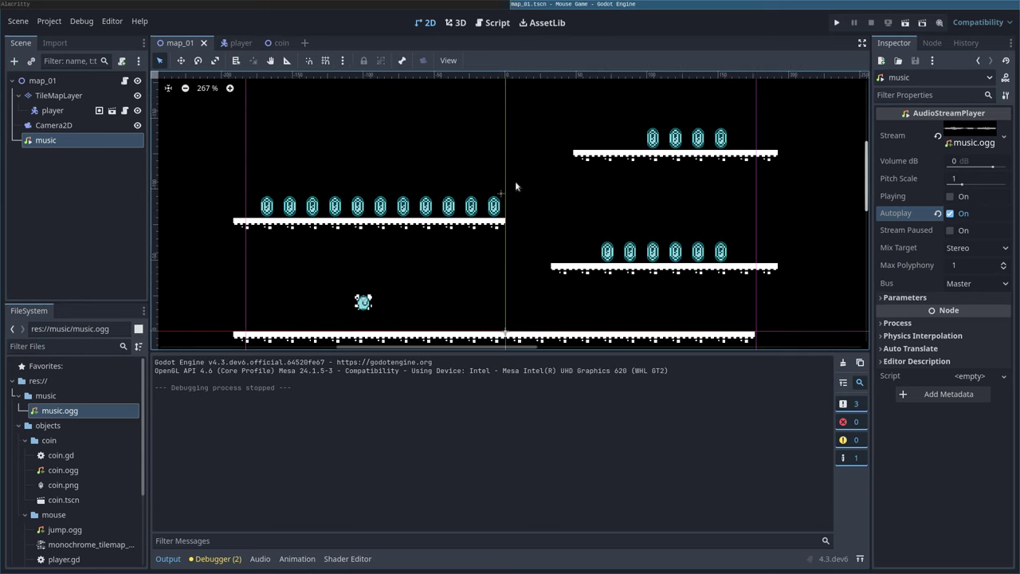
{"action": "scroll", "coordinate": [515, 186], "scroll_direction": "down", "scroll_amount": 1}
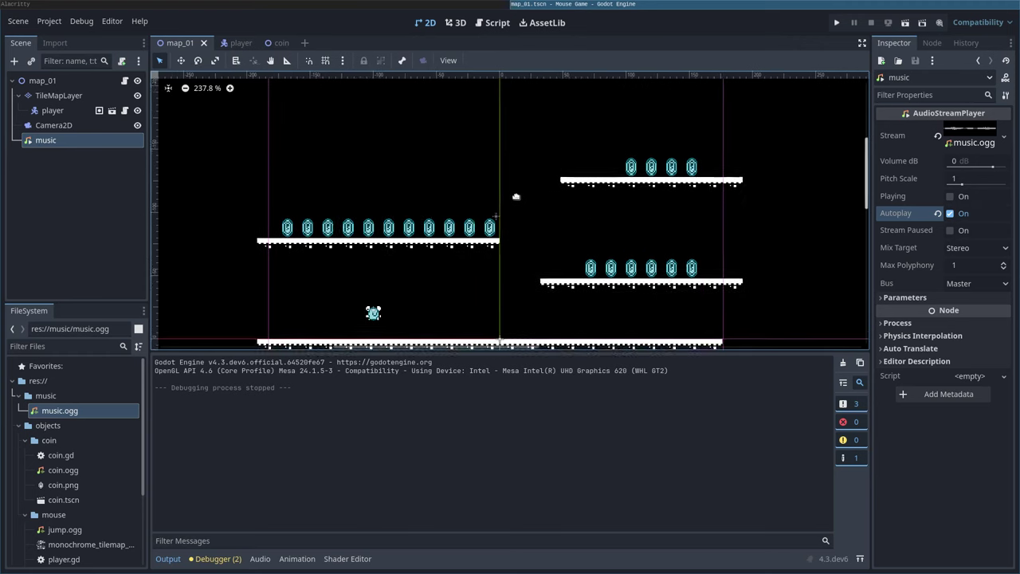
{"action": "scroll", "coordinate": [517, 200], "scroll_direction": "down", "scroll_amount": 1}
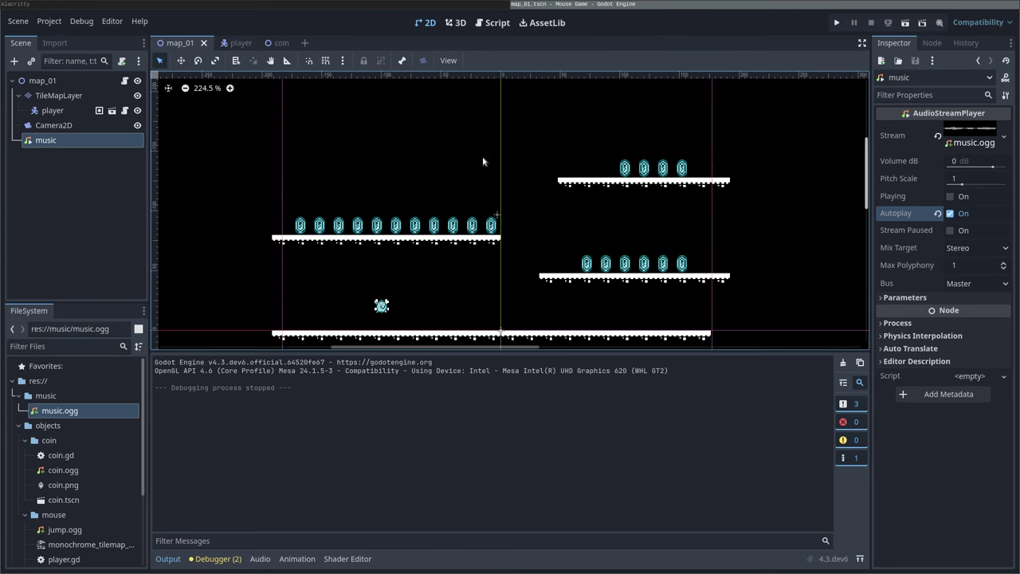
{"action": "scroll", "coordinate": [492, 175], "scroll_direction": "down", "scroll_amount": 2}
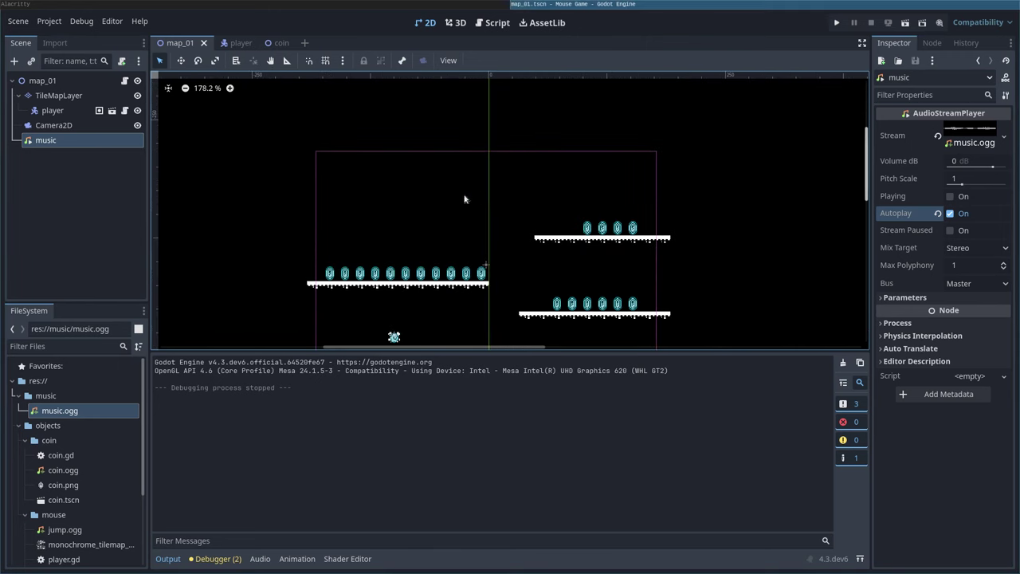
{"action": "left_click", "coordinate": [56, 95]}
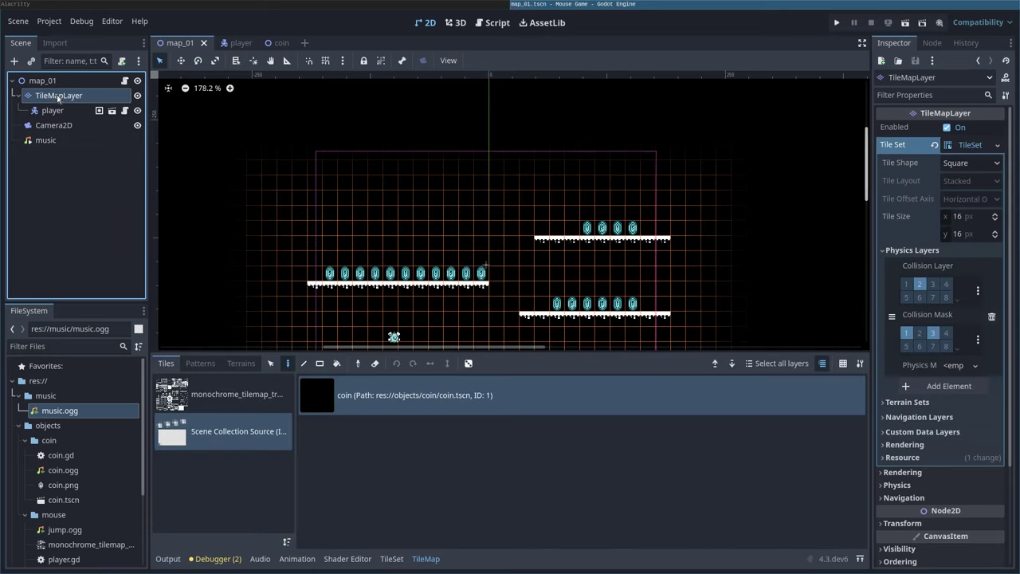
{"action": "left_click", "coordinate": [232, 400]}
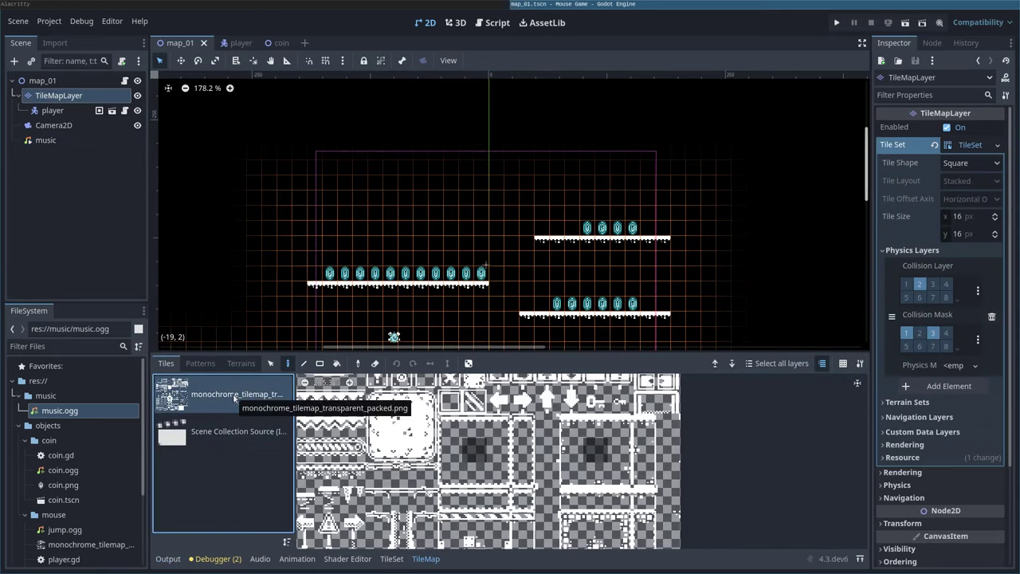
{"action": "left_click", "coordinate": [596, 431]}
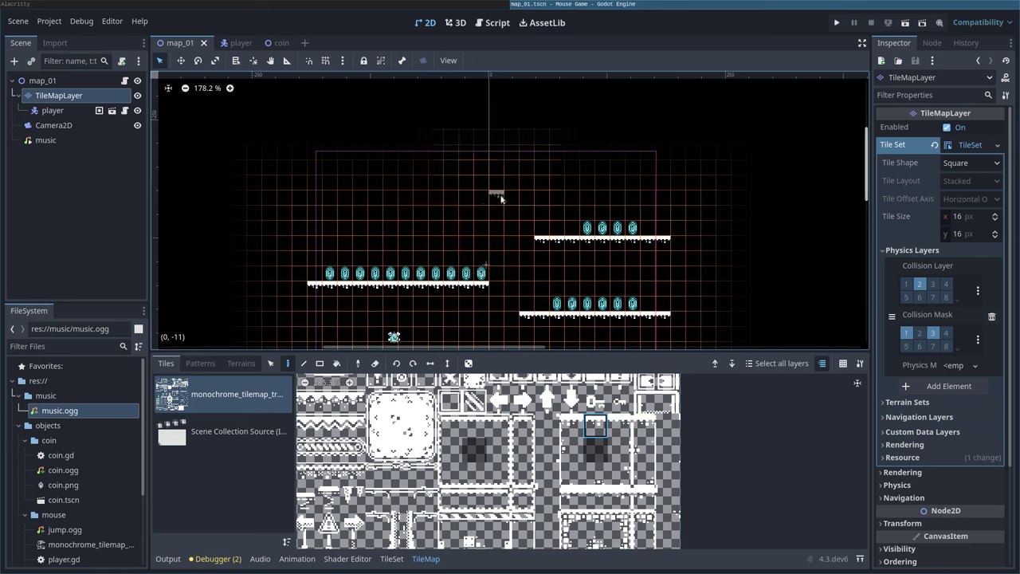
{"action": "left_click_drag", "start_coordinate": [499, 195], "coordinate": [418, 196]}
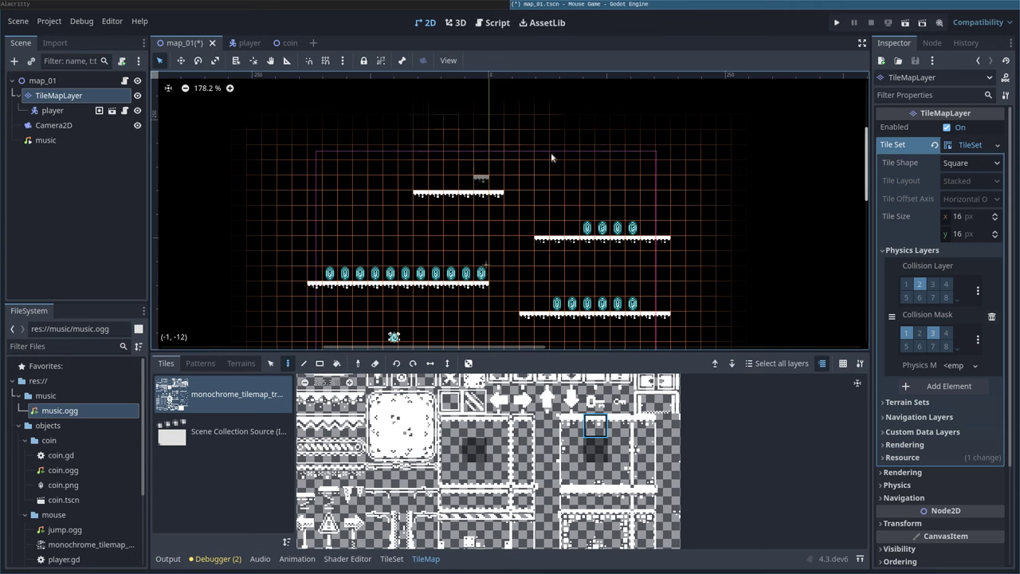
Paint three more platforms higher up, staggered right, left and right, six, six and five tiles long
{"action": "left_click", "coordinate": [525, 160]}
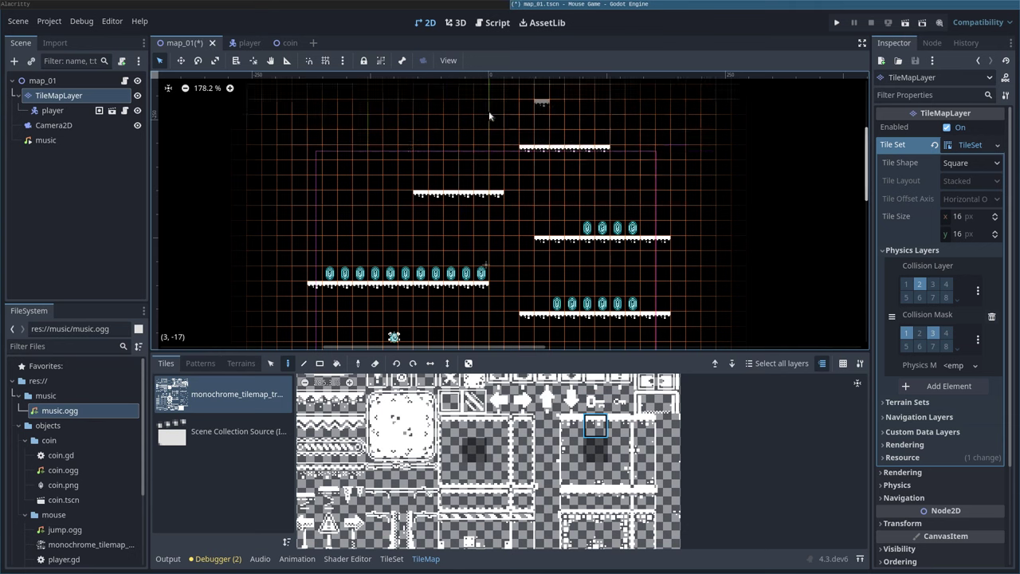
{"action": "left_click_drag", "start_coordinate": [485, 123], "coordinate": [391, 123]}
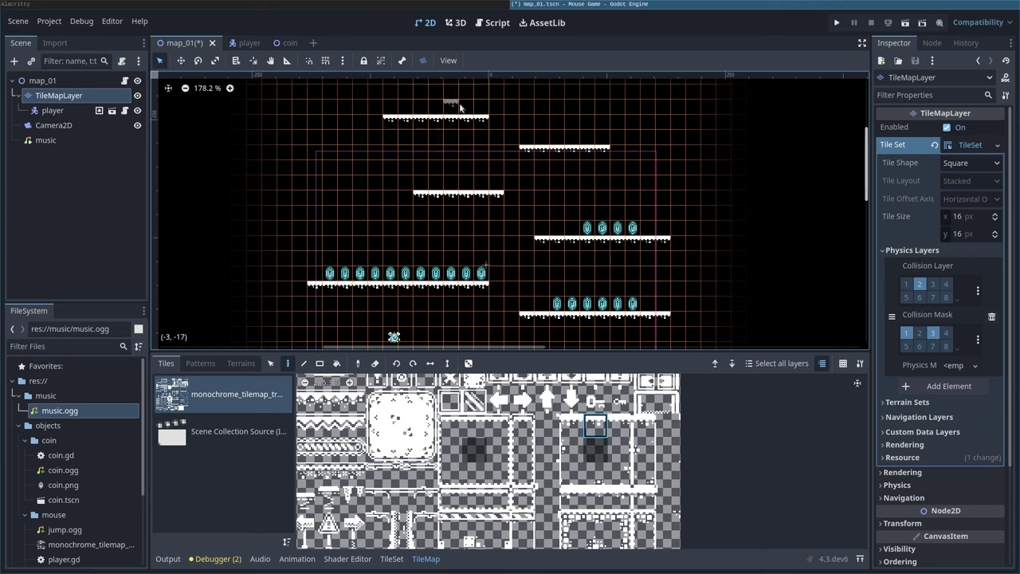
{"action": "right_click", "coordinate": [480, 119]}
{"action": "left_click_drag", "start_coordinate": [537, 92], "coordinate": [600, 94]}
Playtest the map by jumping the mouse up through the coin platforms to the new higher ones, and stop the game
{"action": "key", "text": "F5"}
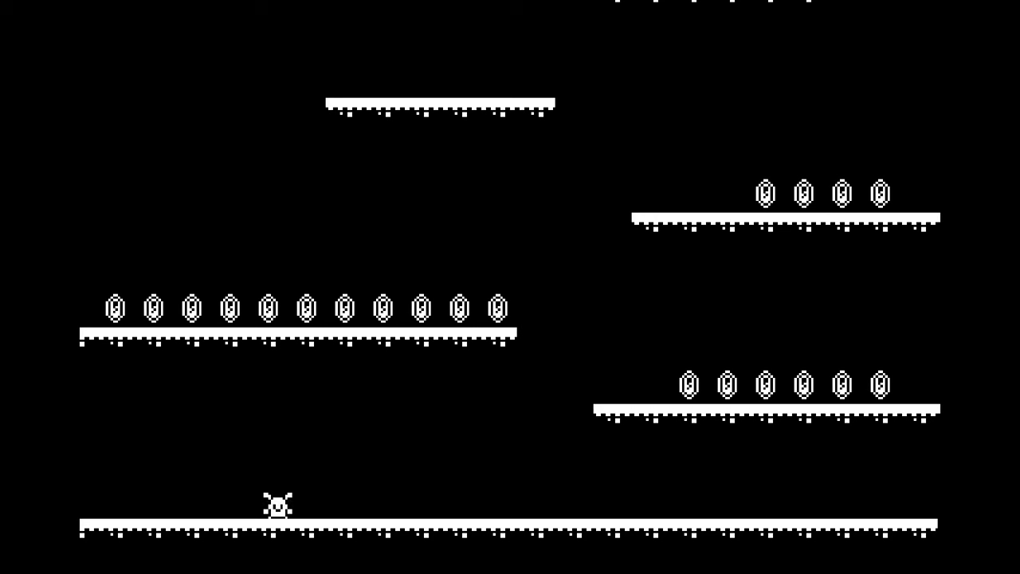
{"action": "key", "text": "Right"}
{"action": "key", "text": "space"}
{"action": "key", "text": "Right"}
{"action": "key", "text": "Left"}
{"action": "key", "text": "space"}
{"action": "key", "text": "space"}
{"action": "key", "text": "Right"}
{"action": "key", "text": "Left"}
{"action": "key", "text": "space"}
{"action": "key", "text": "Left"}
{"action": "key", "text": "space"}
{"action": "key", "text": "Right"}
{"action": "key", "text": "space"}
{"action": "key", "text": "Left"}
{"action": "key", "text": "Right"}
{"action": "key", "text": "space"}
{"action": "key", "text": "Left"}
{"action": "key", "text": "Right"}
{"action": "key", "text": "space"}
{"action": "key", "text": "Right"}
{"action": "key", "text": "Left"}
{"action": "key", "text": "space"}
{"action": "key", "text": "space"}
{"action": "key", "text": "F8"}
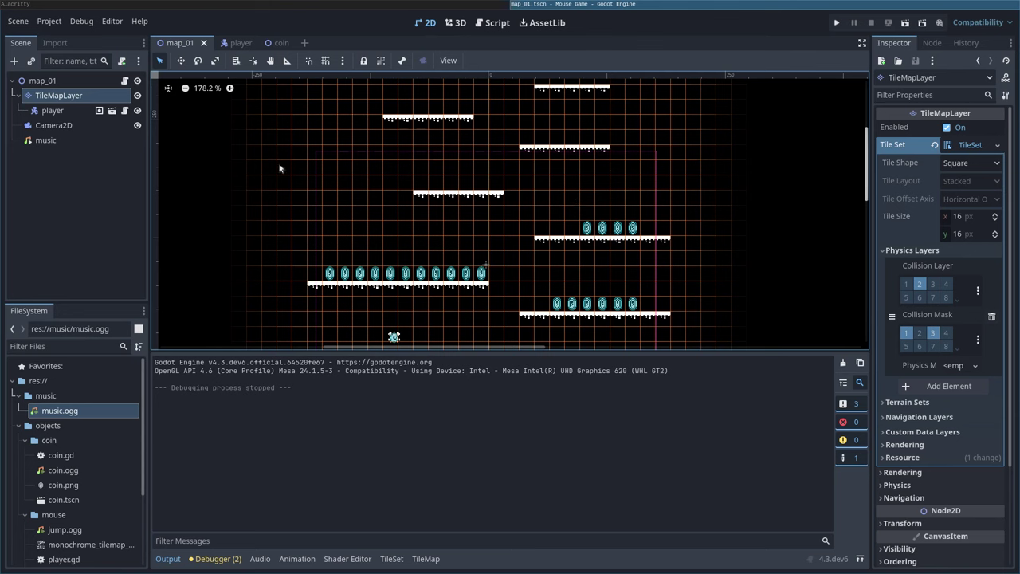
Make Camera2D a child of the player node and move it to just above the player, at about (-1, -46)
{"action": "left_click", "coordinate": [64, 127]}
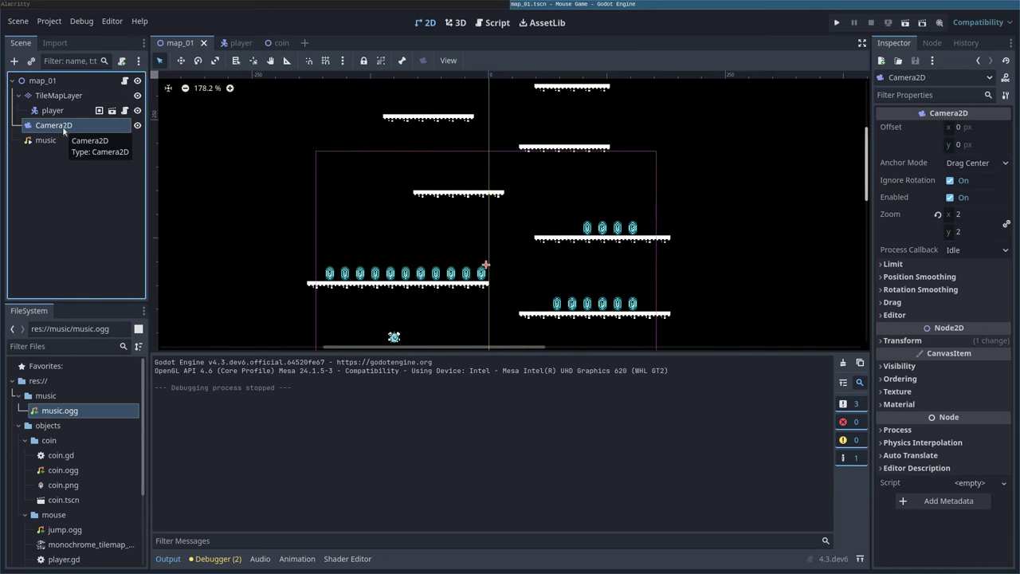
{"action": "left_click_drag", "start_coordinate": [53, 127], "coordinate": [53, 114]}
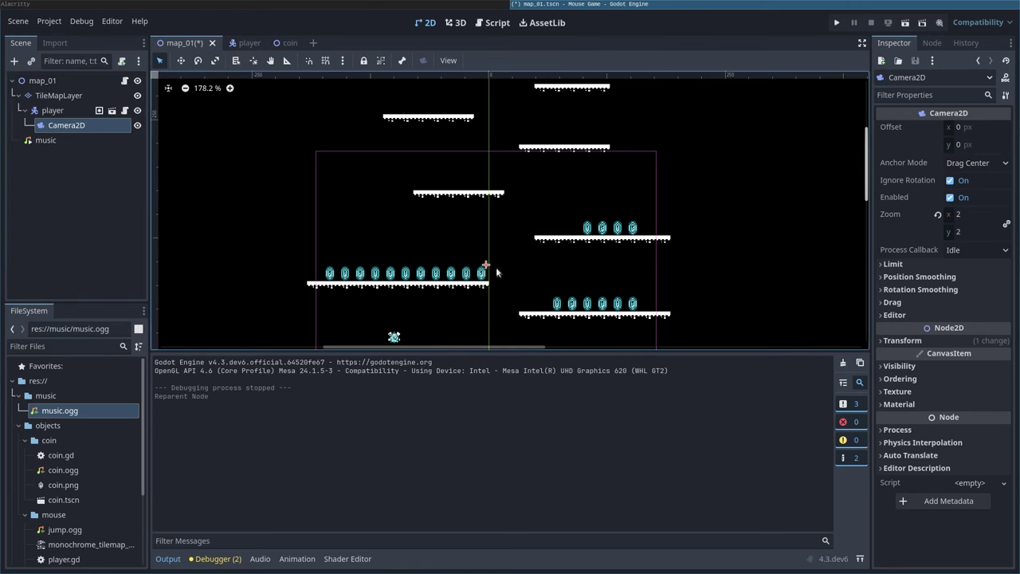
{"action": "left_click_drag", "start_coordinate": [486, 266], "coordinate": [389, 278]}
{"action": "scroll", "coordinate": [452, 245], "scroll_direction": "down", "scroll_amount": 3}
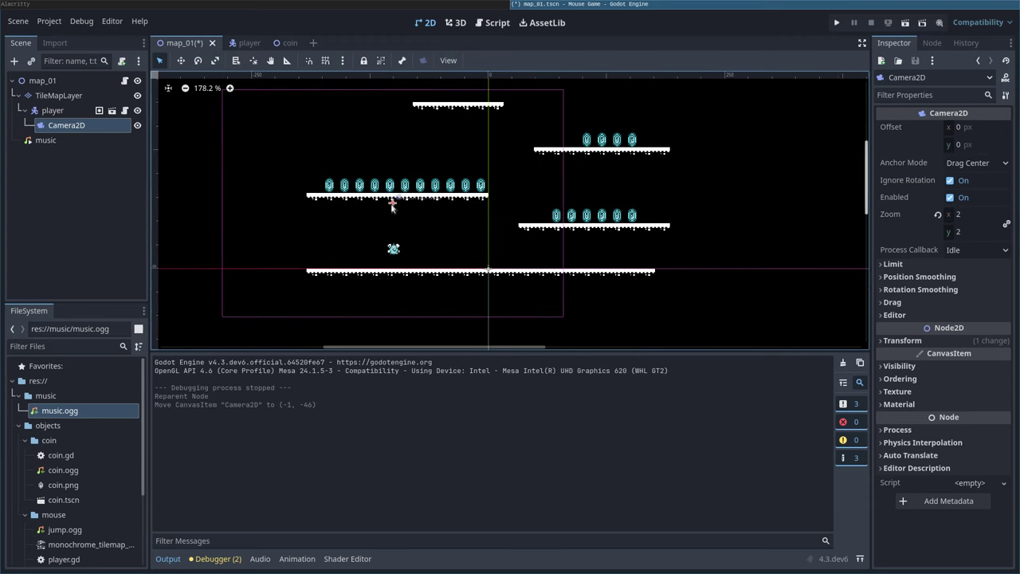
Move Camera2D slightly up to about (3, -53) and playtest the follow camera by jumping the mouse up to the highest platforms
{"action": "left_click_drag", "start_coordinate": [393, 198], "coordinate": [396, 190]}
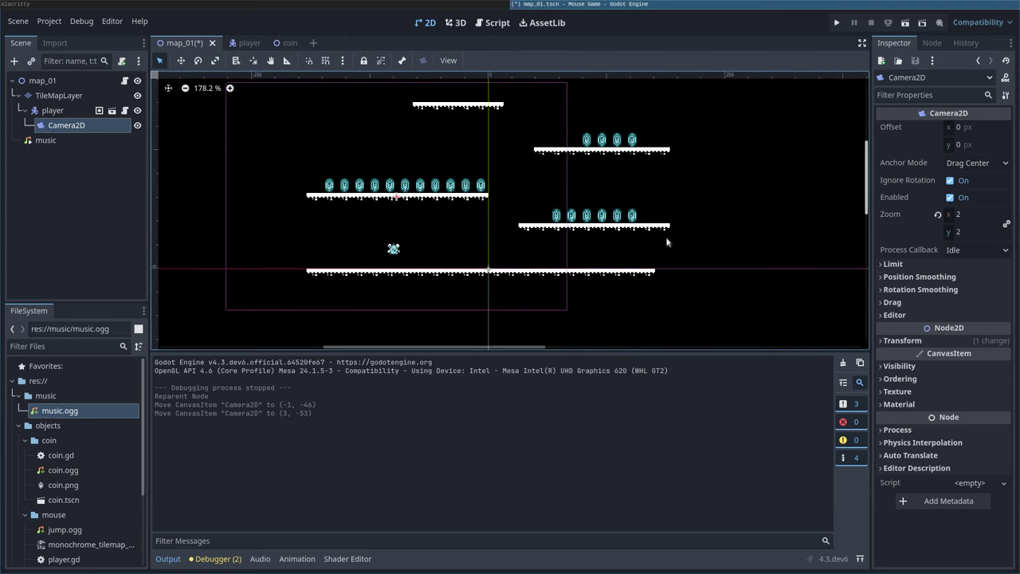
{"action": "key", "text": "F5"}
{"action": "key", "text": "Right"}
{"action": "key", "text": "space"}
{"action": "key", "text": "Left"}
{"action": "key", "text": "space"}
{"action": "key", "text": "Right"}
{"action": "key", "text": "Left"}
{"action": "key", "text": "space"}
{"action": "key", "text": "Right"}
{"action": "key", "text": "space"}
{"action": "key", "text": "Left"}
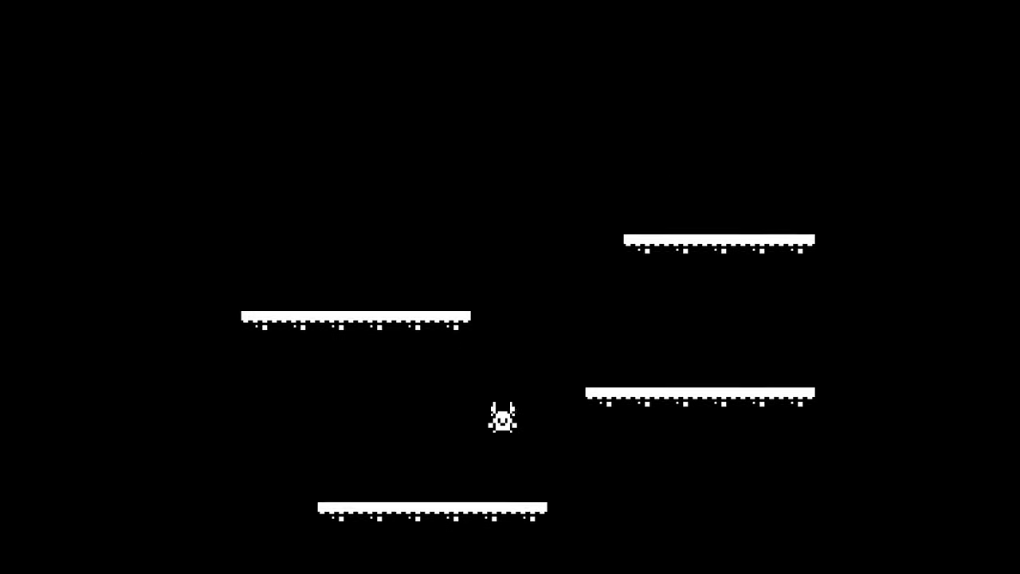
{"action": "key", "text": "Right"}
{"action": "key", "text": "space"}
{"action": "key", "text": "Left"}
{"action": "key", "text": "space"}
{"action": "key", "text": "Right"}
{"action": "key", "text": "Right"}
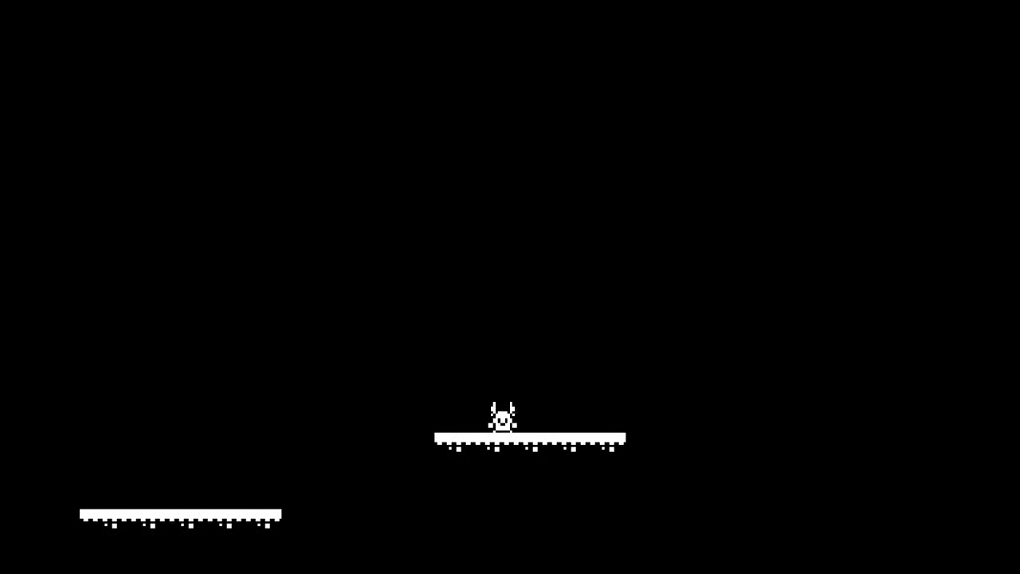
{"action": "key", "text": "F8"}
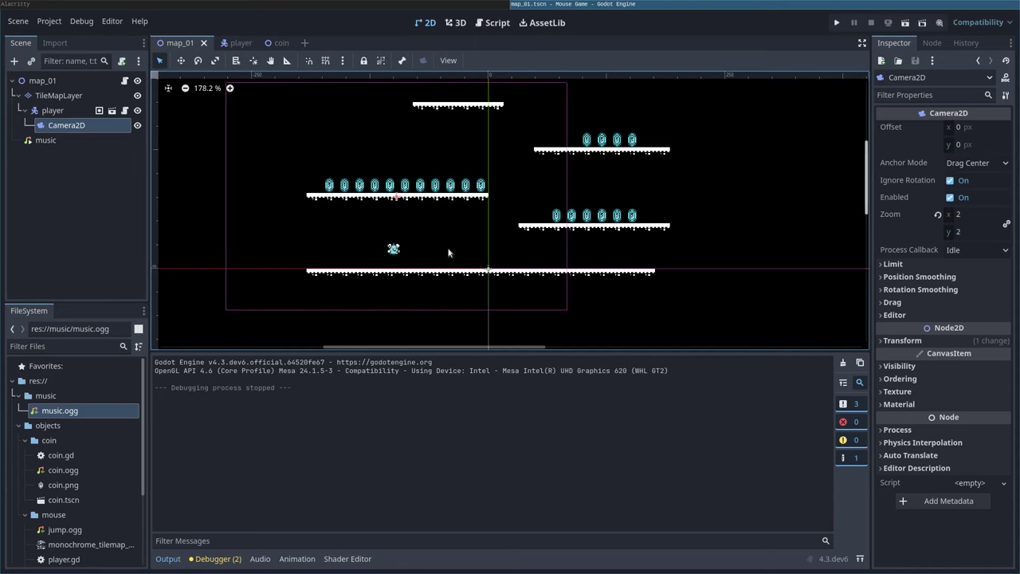
Enable Position Smoothing on the Camera2D node
{"action": "left_click", "coordinate": [67, 127]}
{"action": "left_click", "coordinate": [917, 276]}
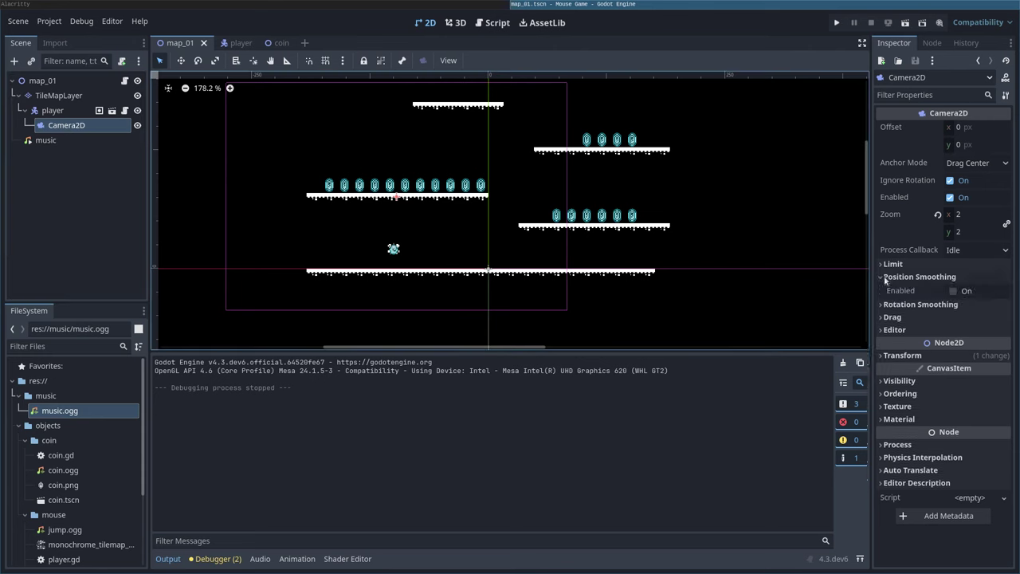
{"action": "left_click", "coordinate": [954, 291]}
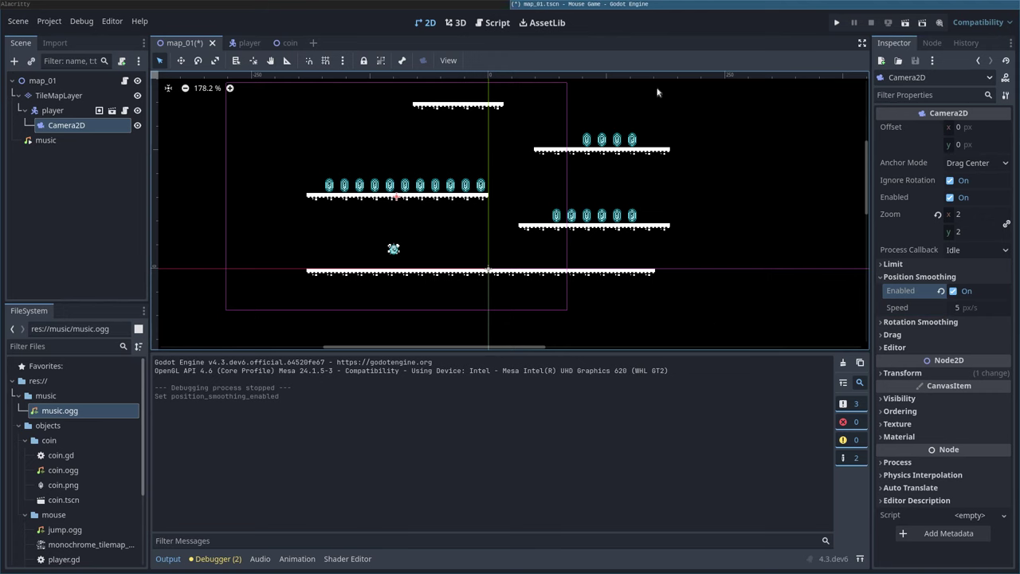
Playtest the smoothed camera by running and jumping the mouse around the coin platforms, and close the game
{"action": "key", "text": "F5"}
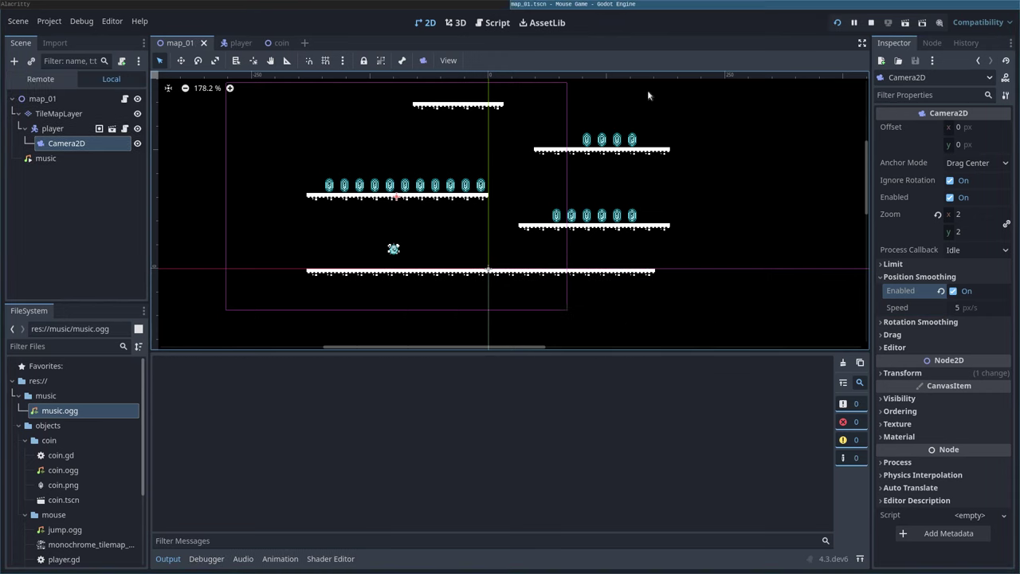
{"action": "key", "text": "Right"}
{"action": "key", "text": "space"}
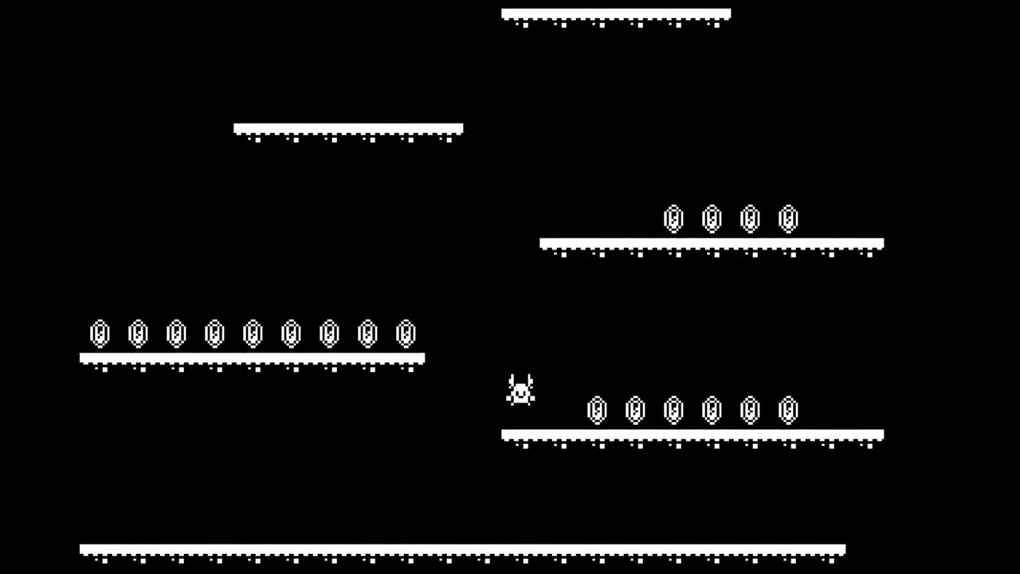
{"action": "key", "text": "space"}
{"action": "key", "text": "Left"}
{"action": "key", "text": "Right"}
{"action": "key", "text": "space"}
{"action": "key", "text": "Left"}
{"action": "key", "text": "space"}
{"action": "key", "text": "super+shift+q"}
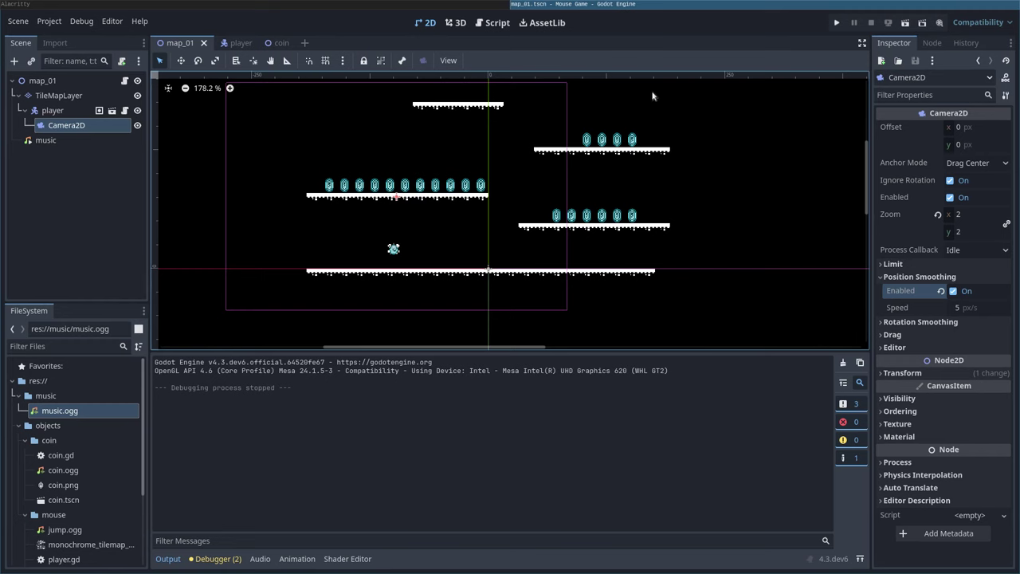
Set the Camera2D's position smoothing speed to 25 px/s and save the scene
{"action": "left_click", "coordinate": [956, 308]}
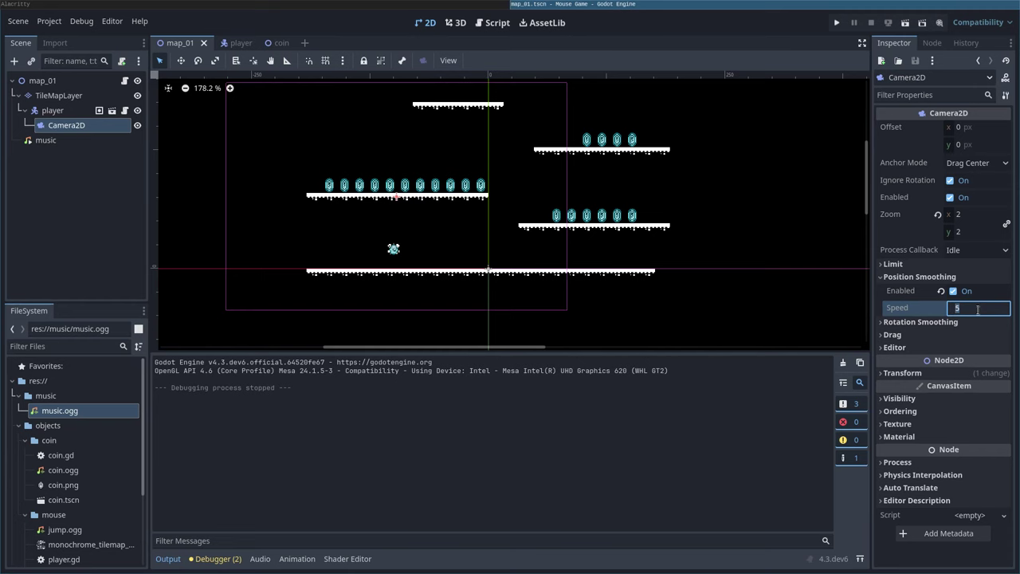
{"action": "type", "text": "25"}
{"action": "key", "text": "Return"}
{"action": "key", "text": "ctrl+s"}
Playtest the camera at the 25 px/s smoothing speed by moving and jumping the mouse across the platforms, and stop the game
{"action": "key", "text": "F5"}
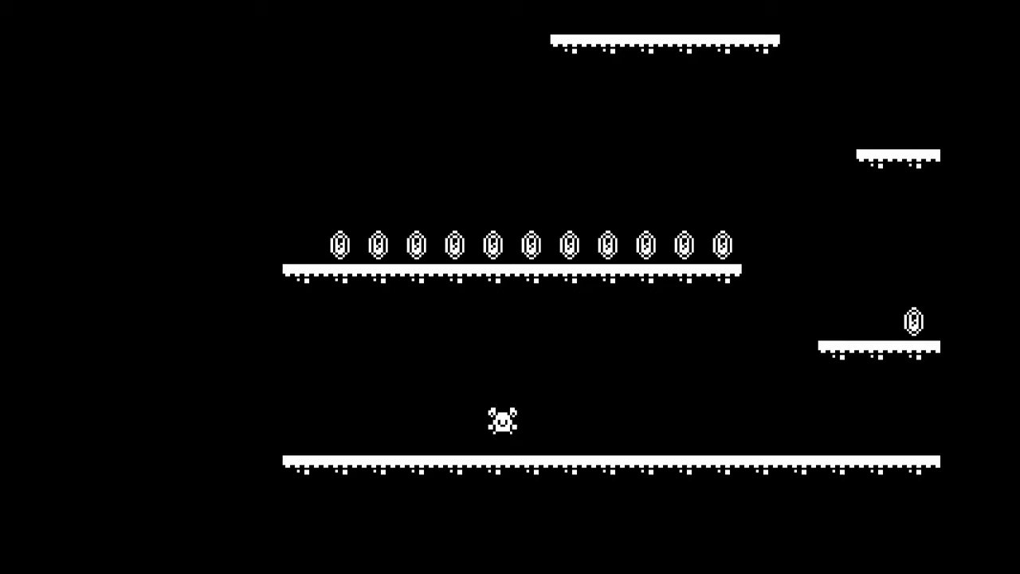
{"action": "key", "text": "Right"}
{"action": "key", "text": "space"}
{"action": "key", "text": "Right"}
{"action": "key", "text": "space"}
{"action": "key", "text": "Right"}
{"action": "key", "text": "Left"}
{"action": "key", "text": "space"}
{"action": "key", "text": "Right"}
{"action": "key", "text": "Left"}
{"action": "key", "text": "F8"}
Set the Camera2D's position smoothing speed to 1 px/s
{"action": "left_click", "coordinate": [959, 308]}
{"action": "type", "text": "1"}
{"action": "key", "text": "Return"}
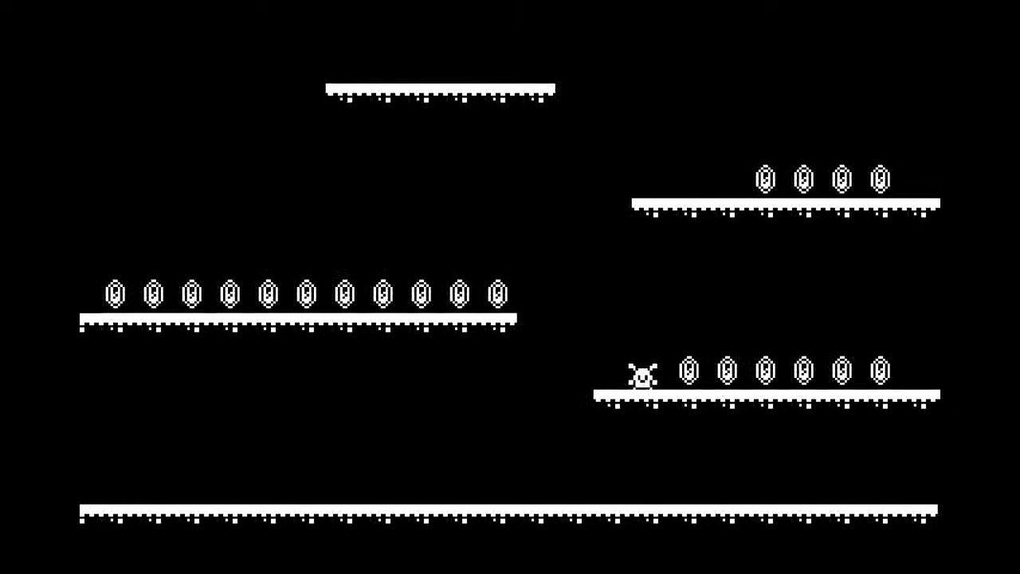
Playtest the camera at the 1 px/s smoothing speed by moving and jumping the mouse between platforms, and stop the game
{"action": "key", "text": "Left"}
{"action": "key", "text": "space"}
{"action": "key", "text": "Right"}
{"action": "key", "text": "space"}
{"action": "key", "text": "space"}
{"action": "key", "text": "Left"}
{"action": "key", "text": "Right"}
{"action": "key", "text": "space"}
{"action": "key", "text": "space"}
{"action": "key", "text": "Left"}
{"action": "key", "text": "Left"}
{"action": "key", "text": "space"}
{"action": "key", "text": "Right"}
{"action": "key", "text": "Left"}
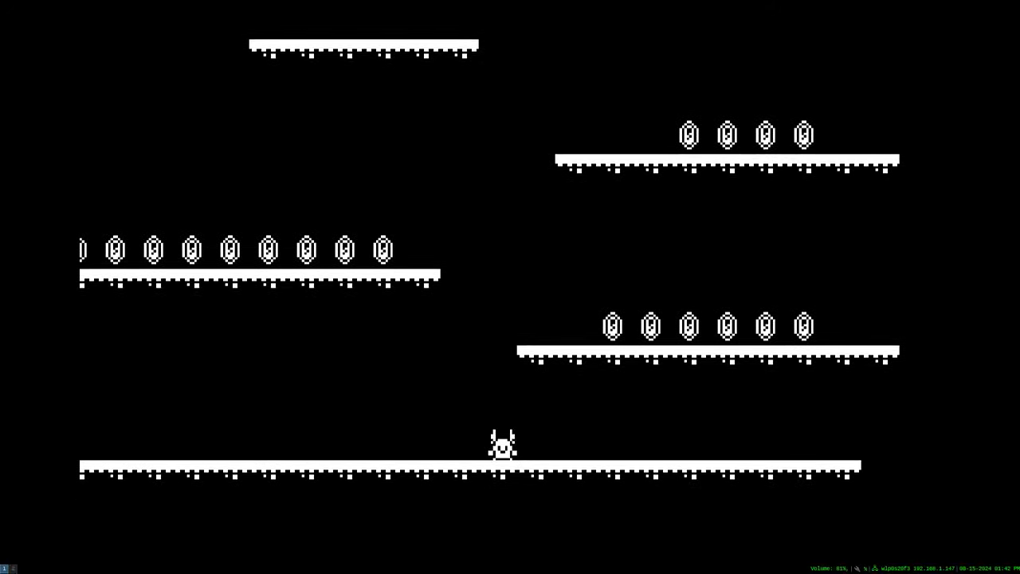
{"action": "key", "text": "F8"}
Reset the Camera2D's position smoothing speed to its default of 5 px/s and playtest the camera by jumping near the coin platforms
{"action": "left_click", "coordinate": [961, 307]}
{"action": "left_click", "coordinate": [941, 309]}
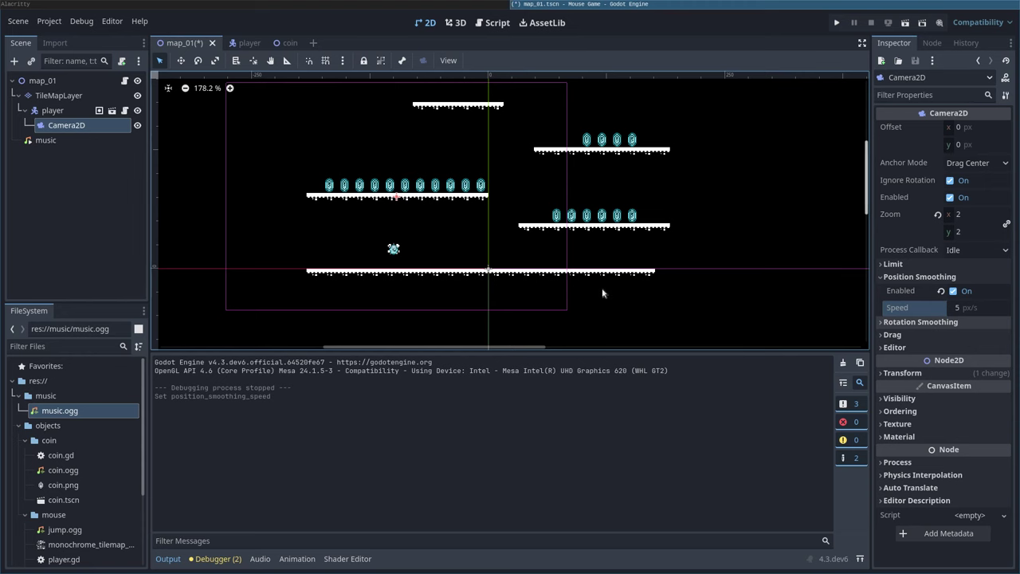
{"action": "key", "text": "F5"}
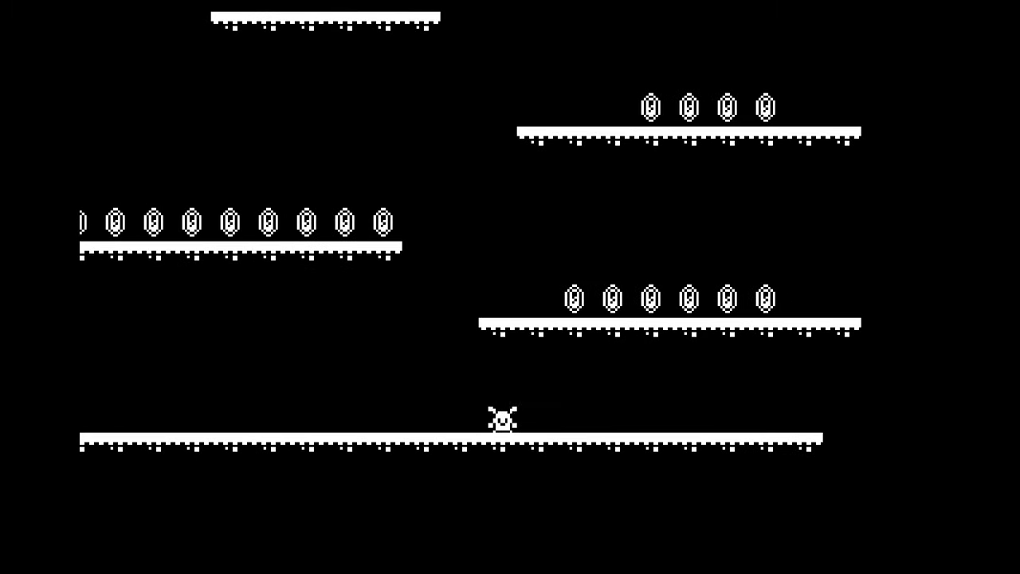
{"action": "key", "text": "space"}
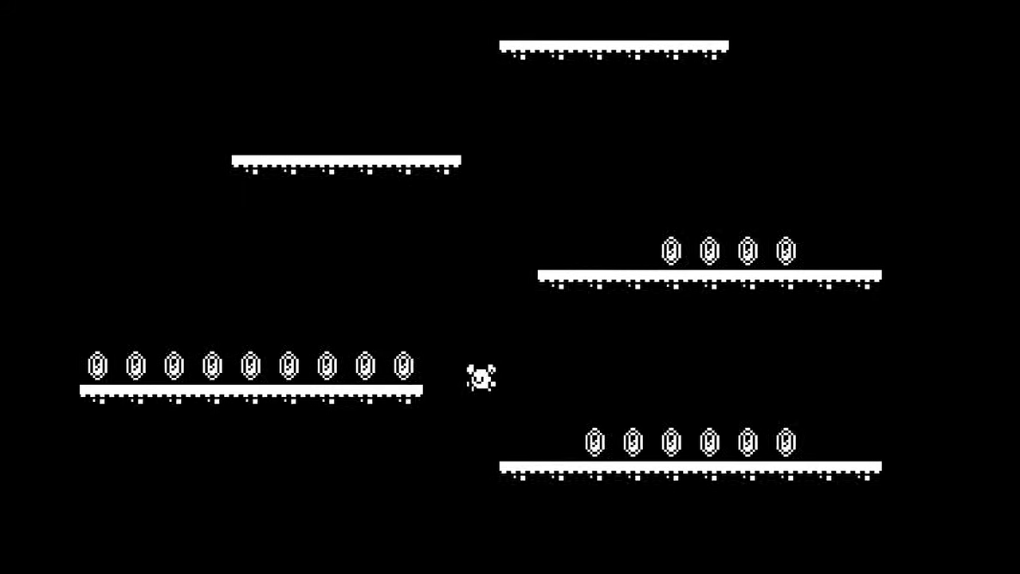
{"action": "key", "text": "Left"}
{"action": "key", "text": "Right"}
{"action": "key", "text": "space"}
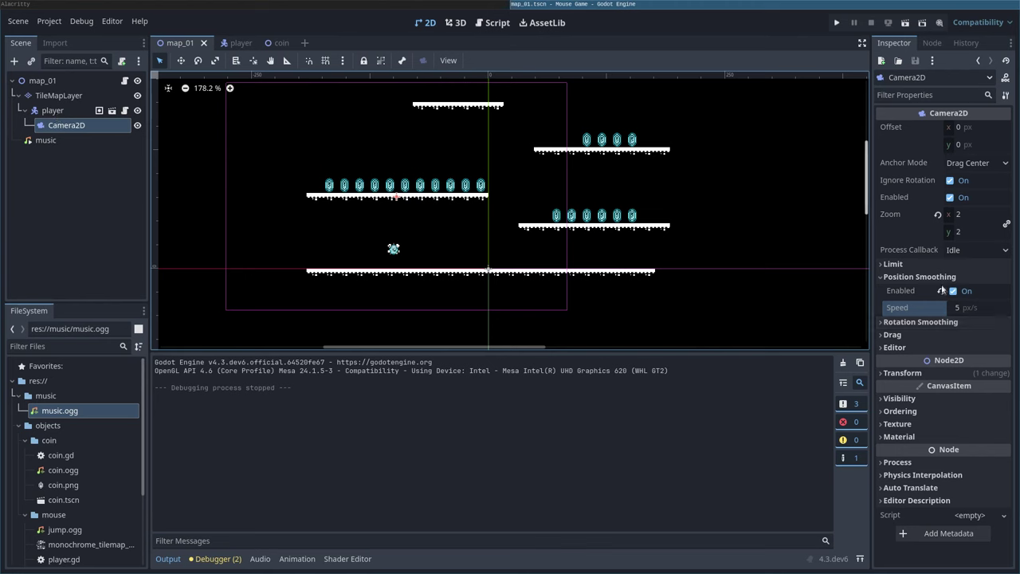
{"action": "left_click", "coordinate": [882, 322]}
{"action": "left_click", "coordinate": [882, 322]}
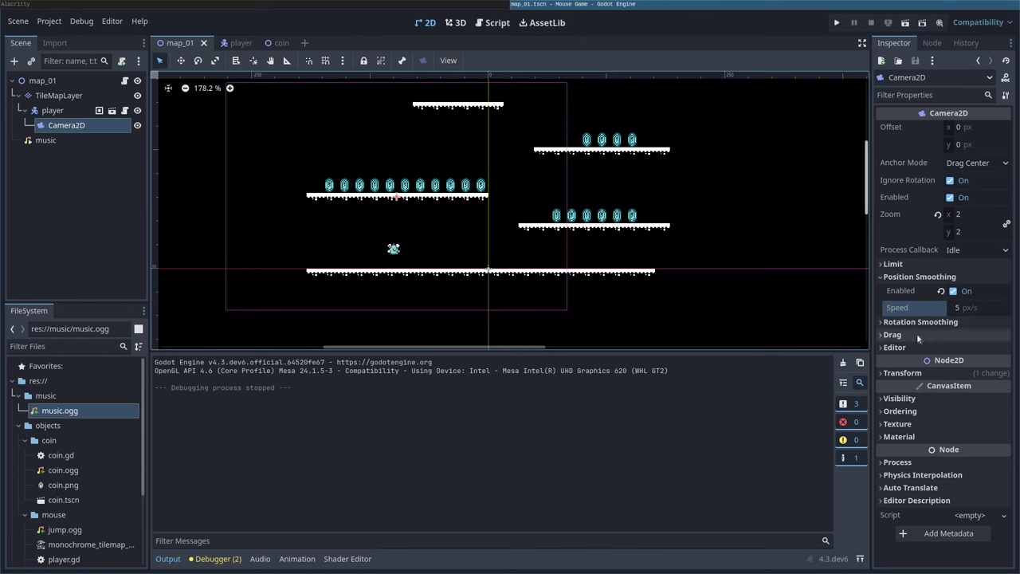